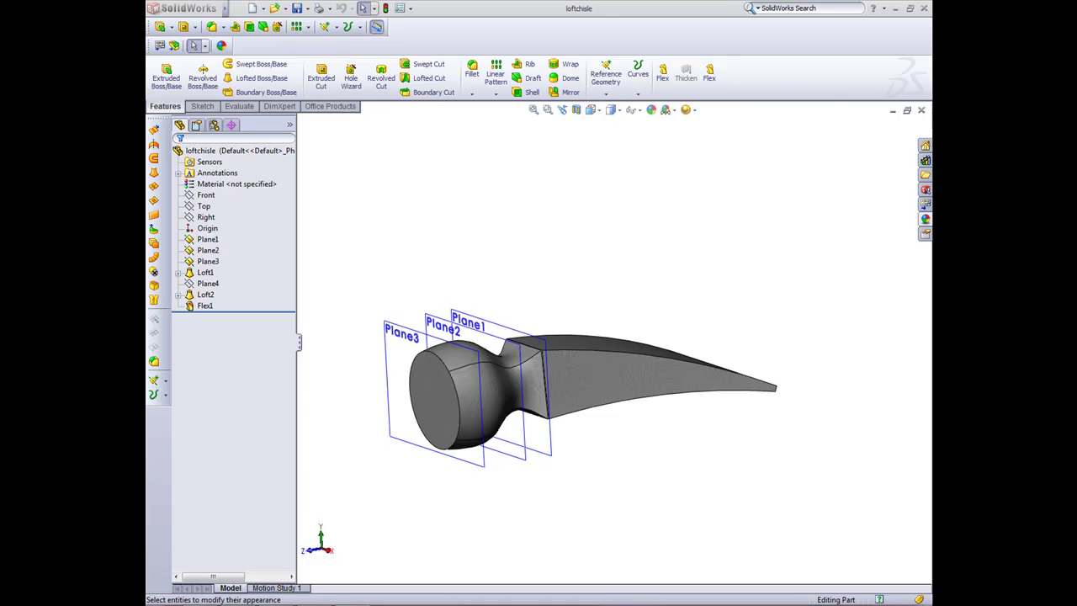
Examine the profile sketches inside the Loft1 and Loft2 features of the finished hammer head model
{"action": "middle_click_drag", "start_coordinate": [539, 379], "coordinate": [530, 345]}
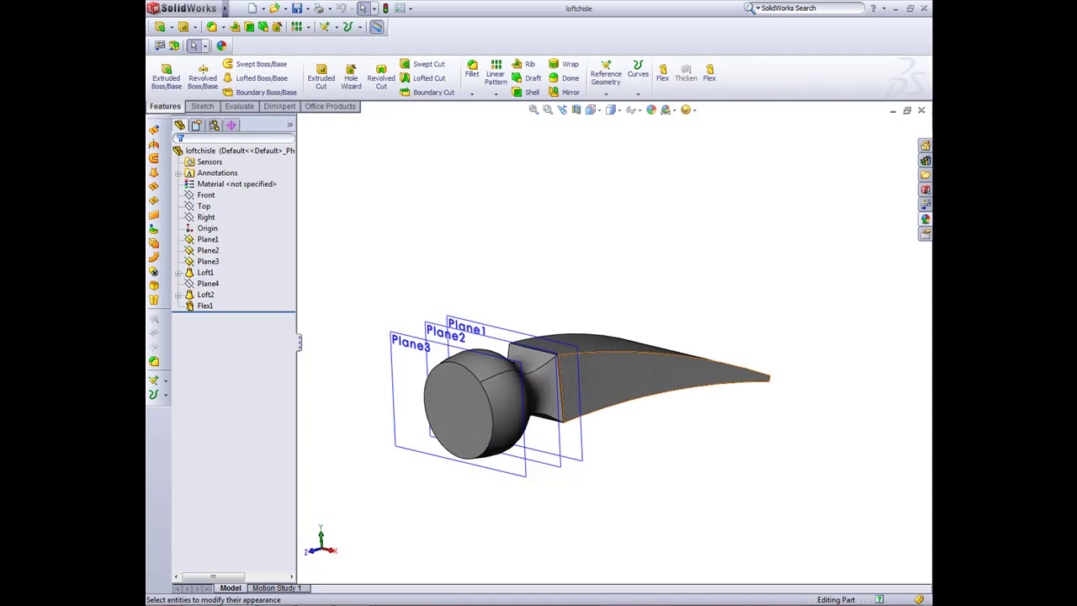
{"action": "middle_click_drag", "start_coordinate": [656, 379], "coordinate": [641, 381]}
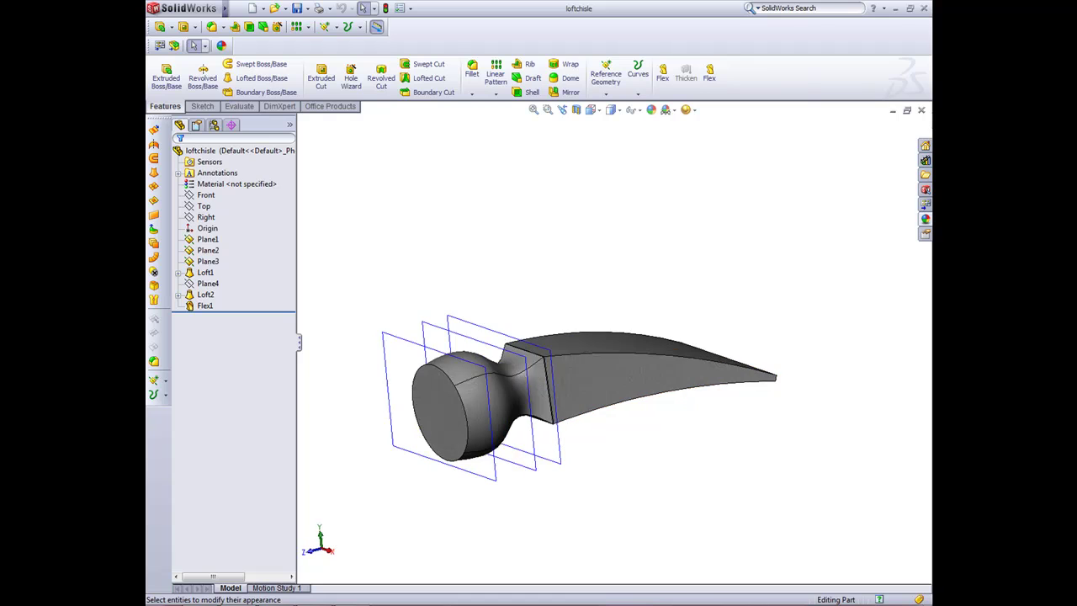
{"action": "left_click", "coordinate": [177, 272]}
{"action": "left_click", "coordinate": [216, 283]}
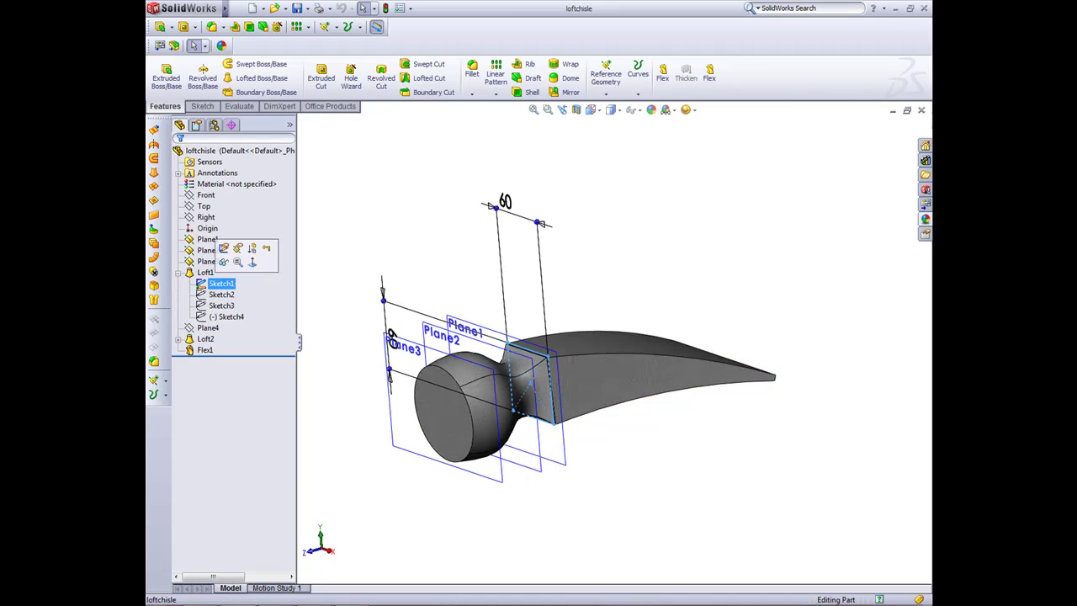
{"action": "left_click", "coordinate": [221, 294]}
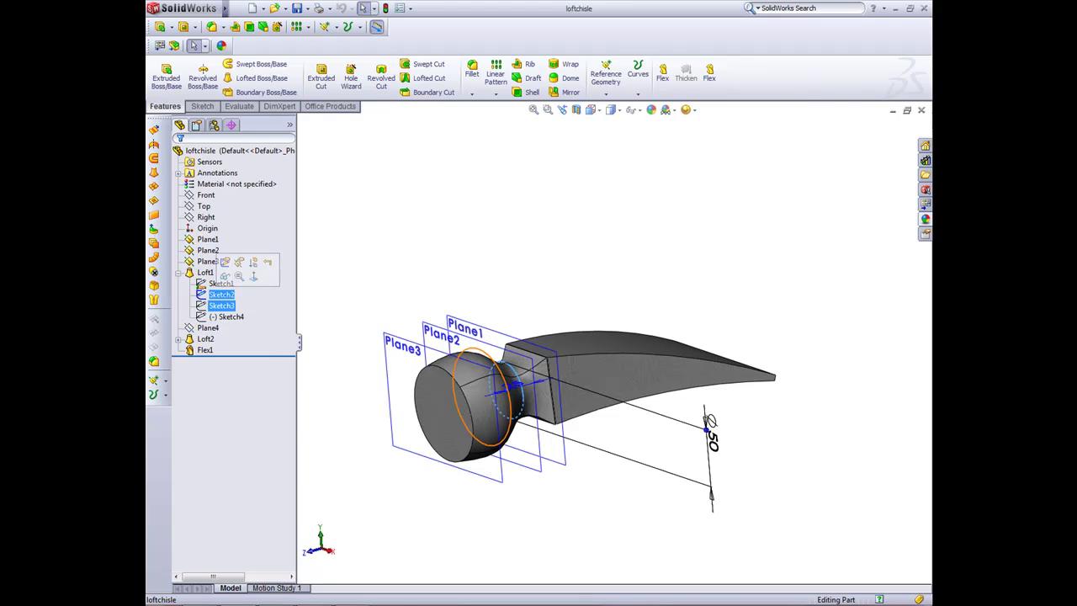
{"action": "left_click", "coordinate": [221, 306]}
{"action": "left_click", "coordinate": [227, 317]}
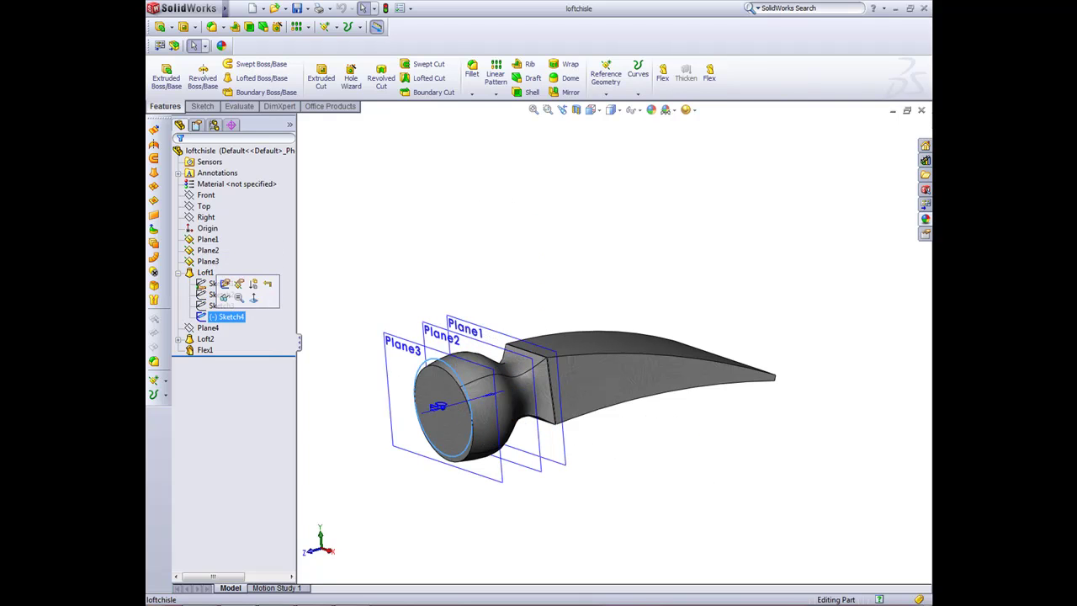
{"action": "left_click", "coordinate": [178, 339]}
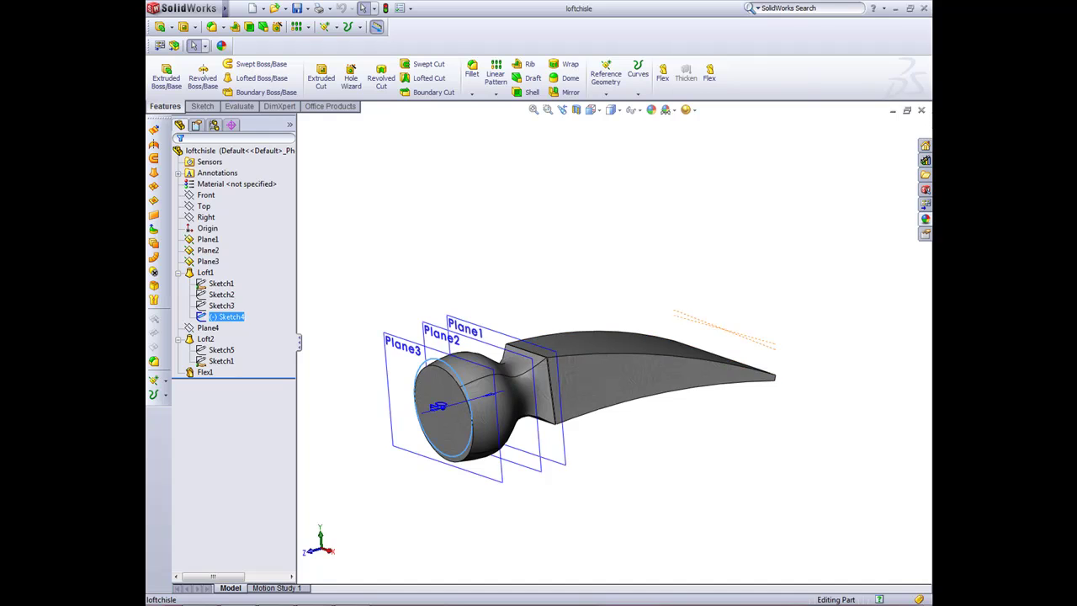
{"action": "left_click", "coordinate": [221, 350]}
{"action": "left_click", "coordinate": [222, 361]}
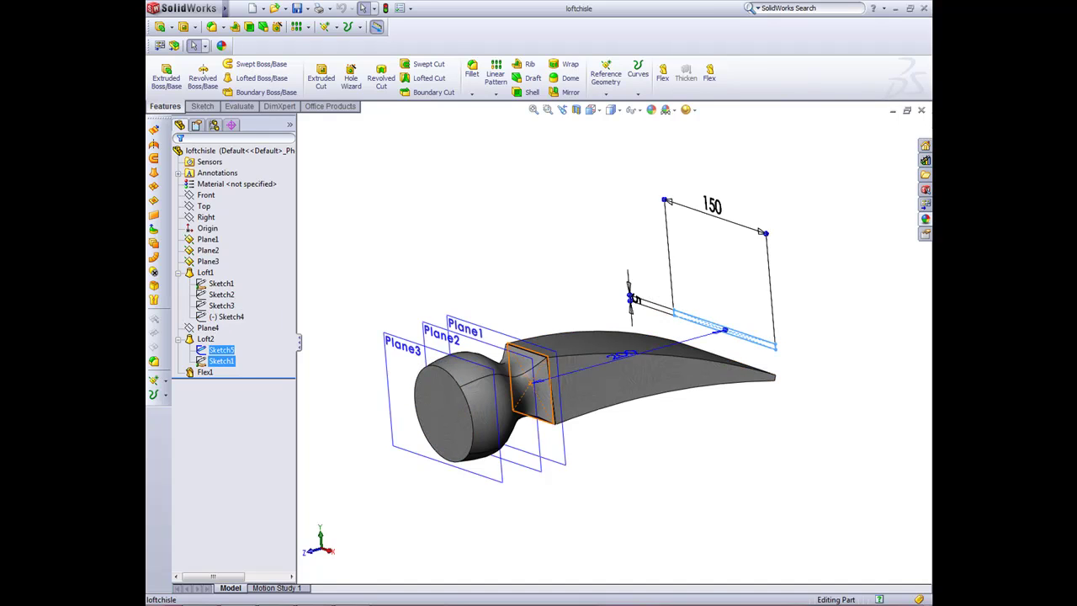
{"action": "left_click", "coordinate": [221, 350]}
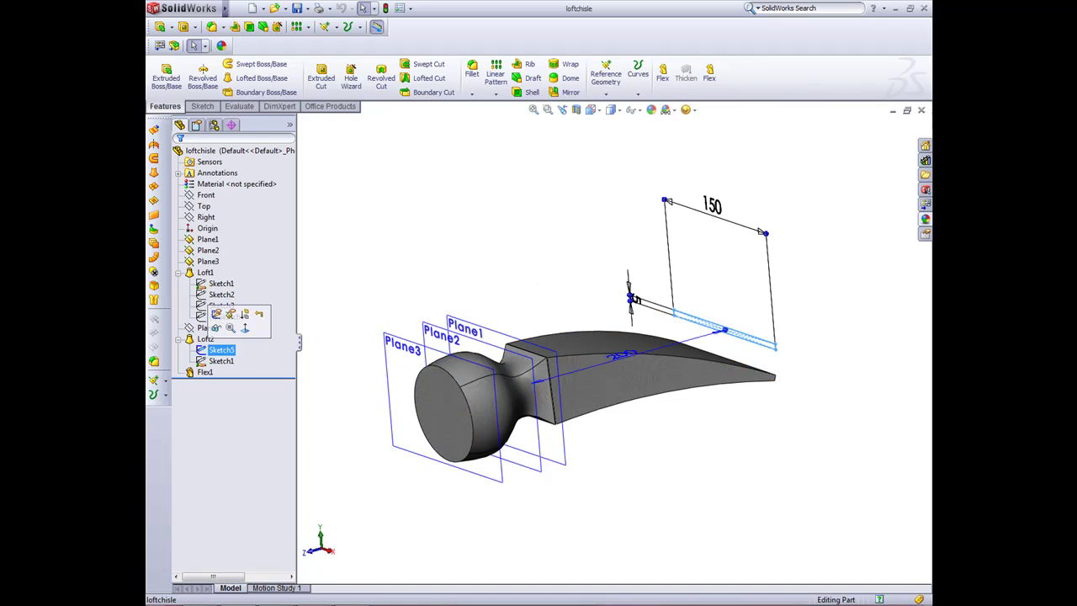
{"action": "left_click", "coordinate": [217, 313]}
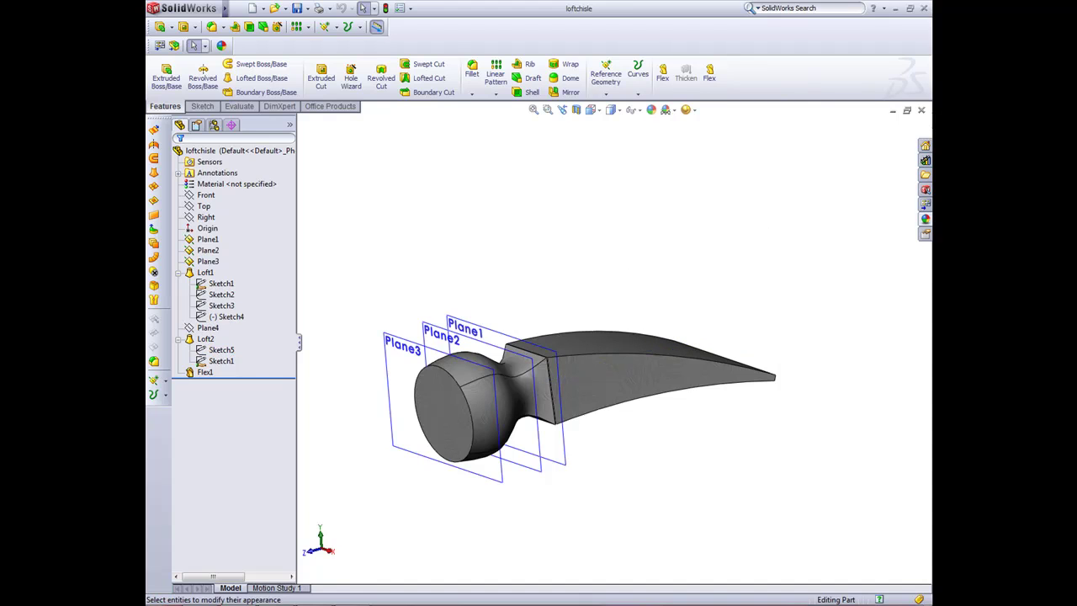
Minimize the loftchisle document and create a new part document
{"action": "left_click", "coordinate": [892, 110]}
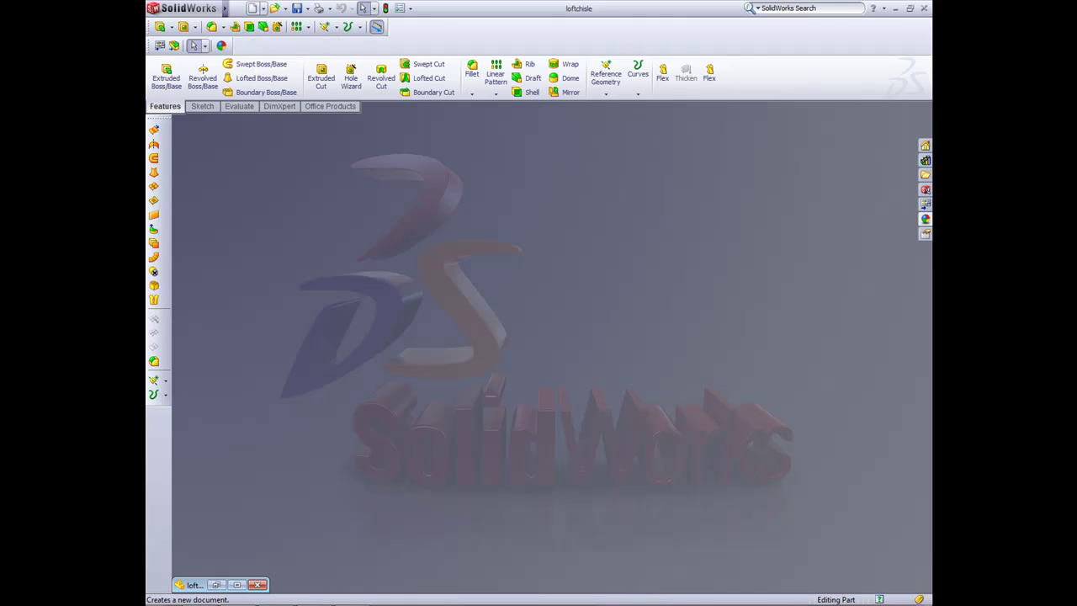
{"action": "left_click", "coordinate": [252, 8]}
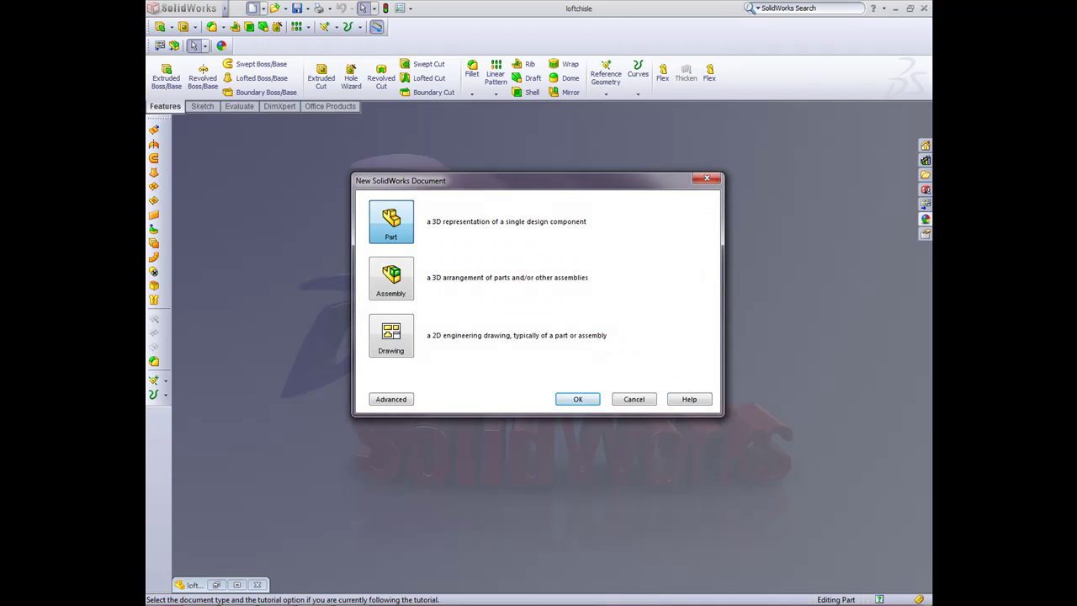
{"action": "key", "text": "Return"}
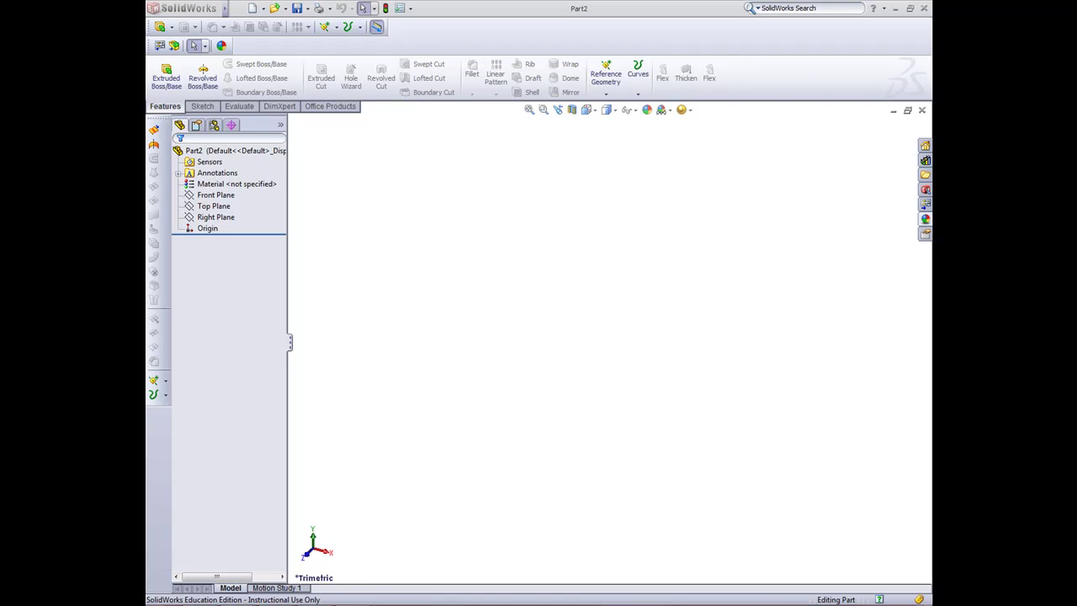
Show the Front Plane in the new part and view it at an angle
{"action": "right_click", "coordinate": [212, 195]}
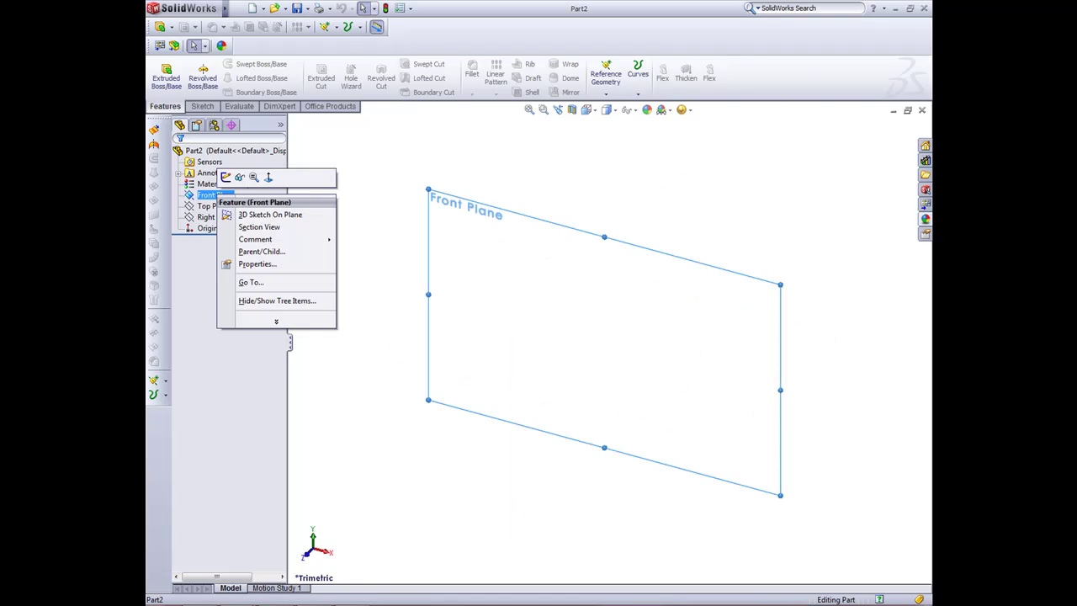
{"action": "left_click", "coordinate": [240, 176]}
{"action": "middle_click_drag", "start_coordinate": [605, 342], "coordinate": [521, 341]}
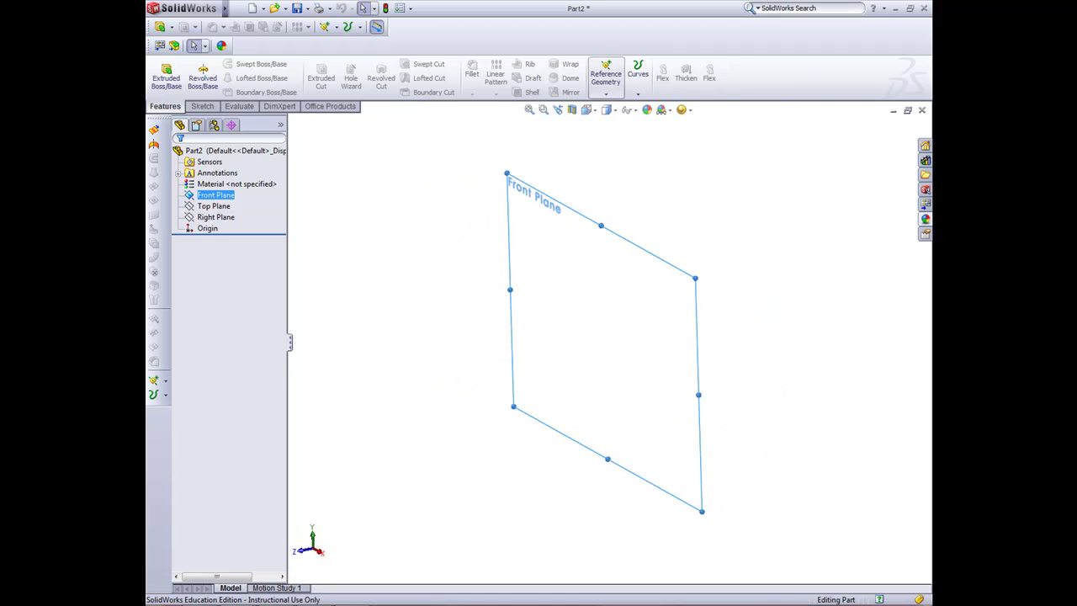
Create two reference planes in front of the Front Plane, spaced 25 mm apart
{"action": "left_click", "coordinate": [605, 80]}
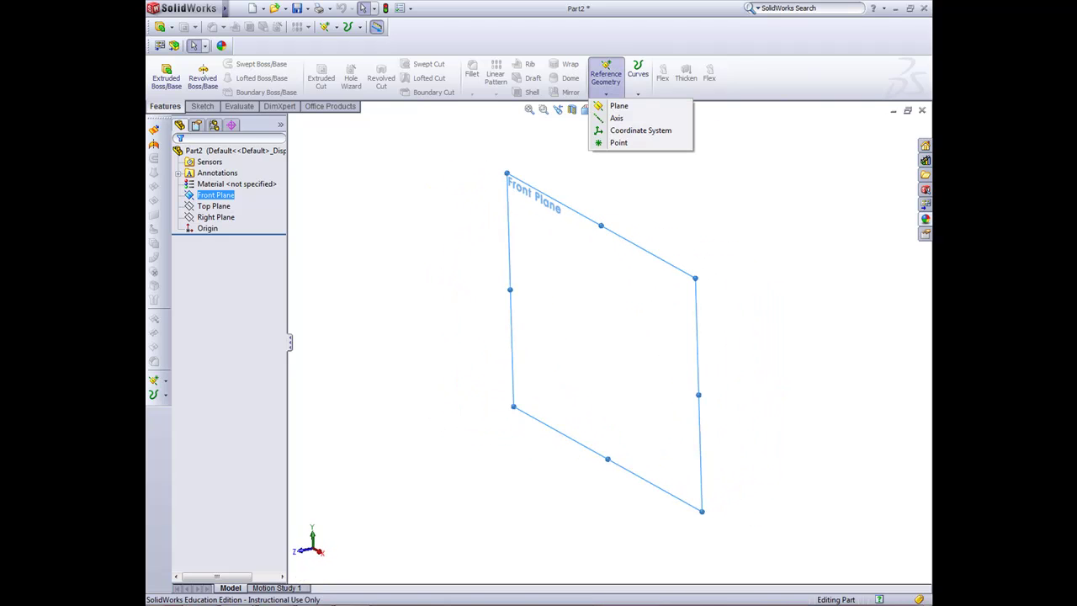
{"action": "left_click", "coordinate": [619, 105]}
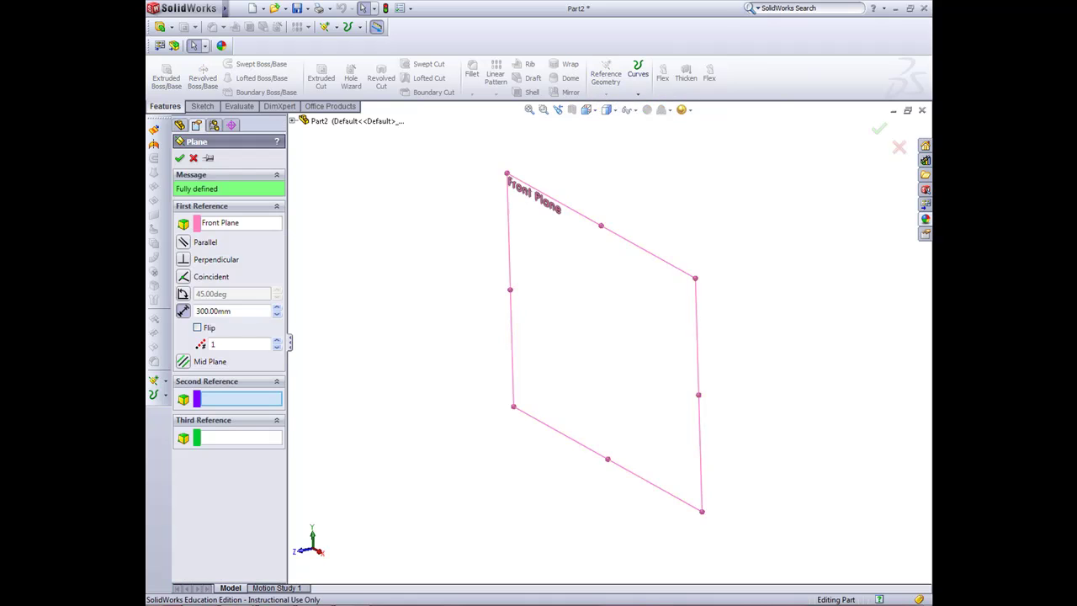
{"action": "left_click", "coordinate": [569, 232]}
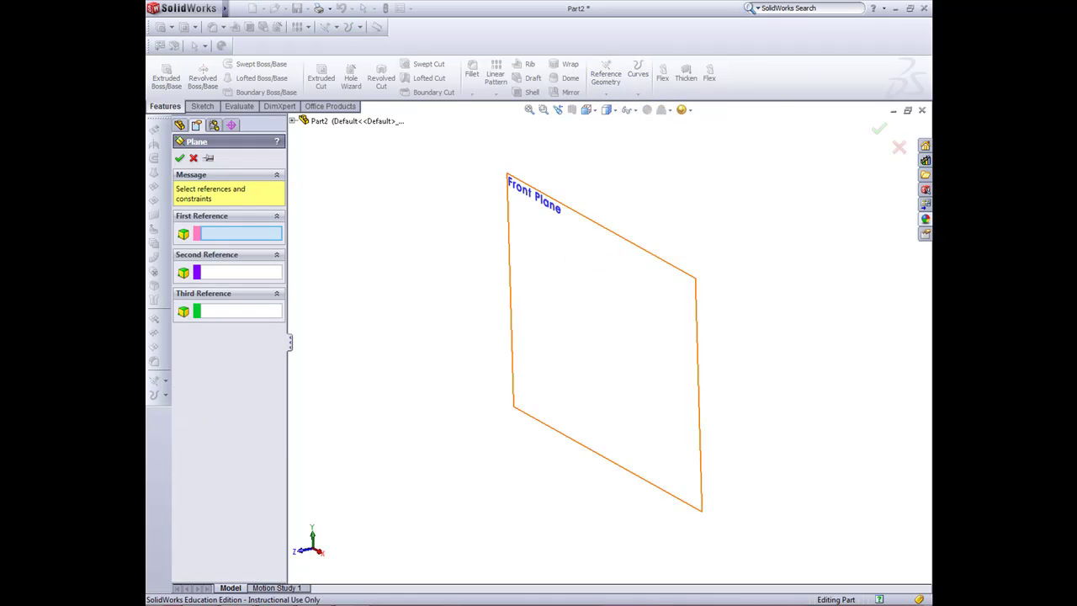
{"action": "left_click", "coordinate": [569, 232]}
{"action": "double_click", "coordinate": [237, 311]}
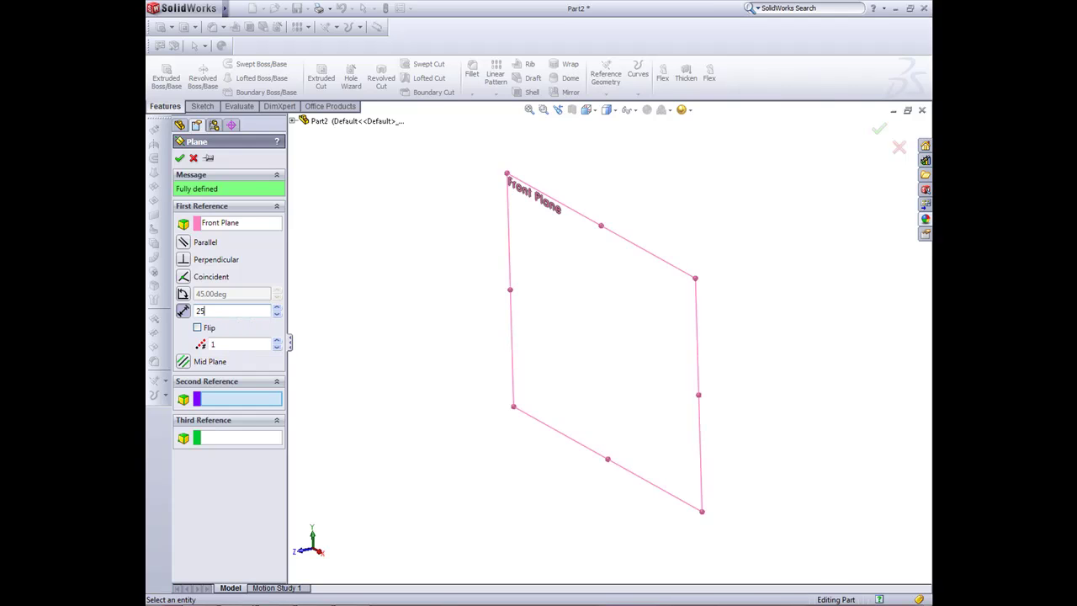
{"action": "key", "text": "Return"}
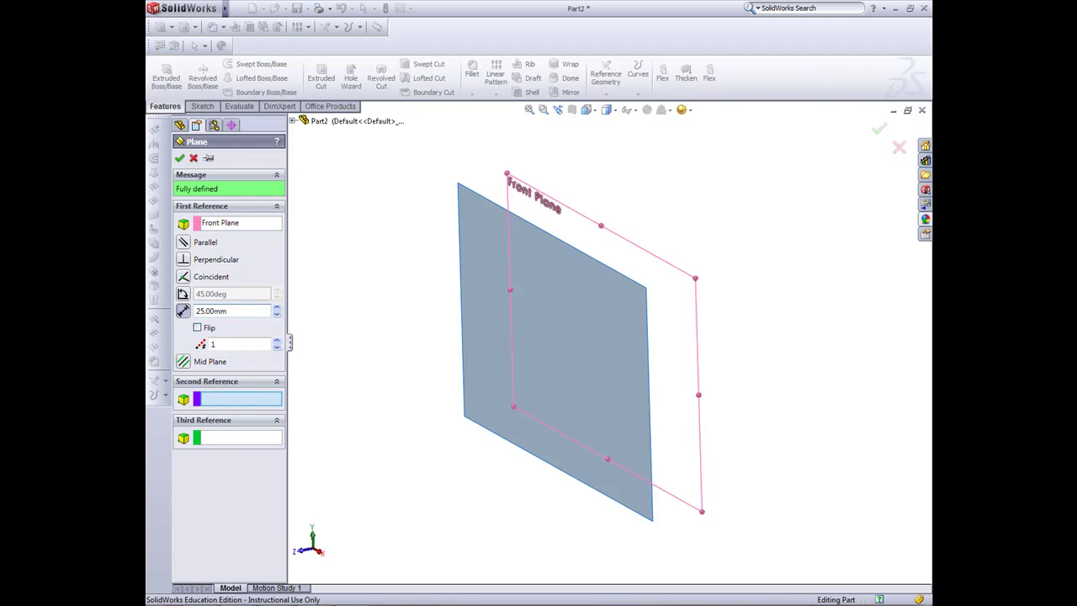
{"action": "left_click", "coordinate": [276, 340]}
{"action": "key", "text": "ctrl+4"}
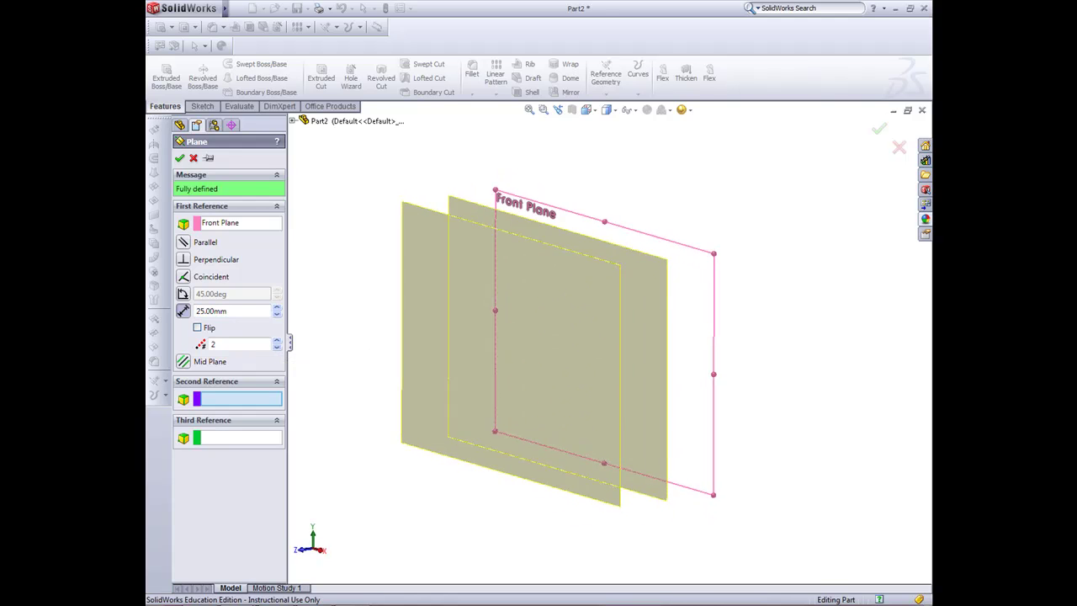
{"action": "key", "text": "ctrl+7"}
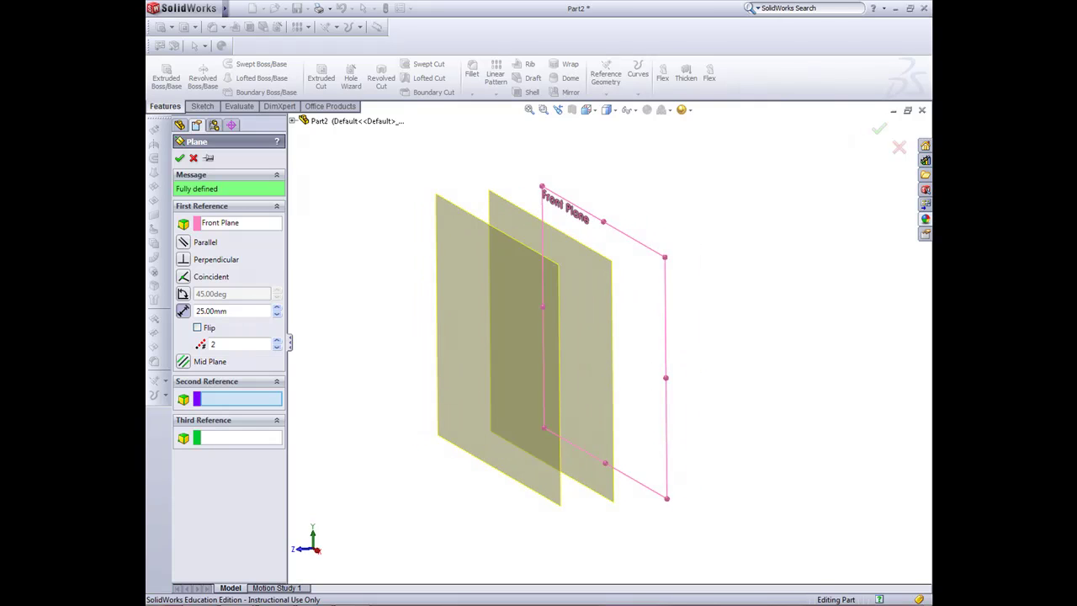
{"action": "key", "text": "Return"}
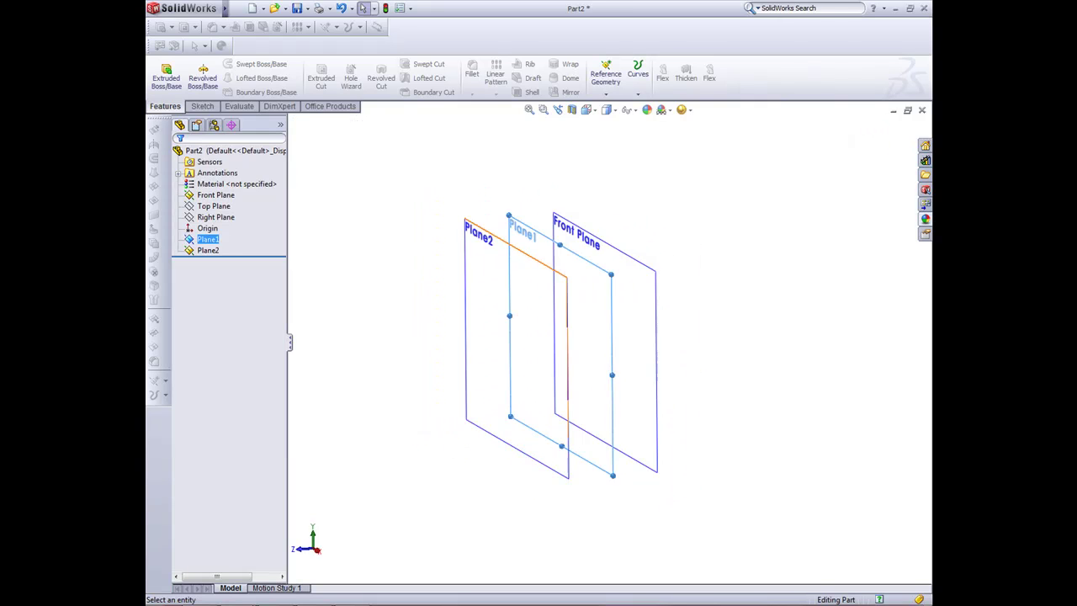
{"action": "key", "text": "Escape"}
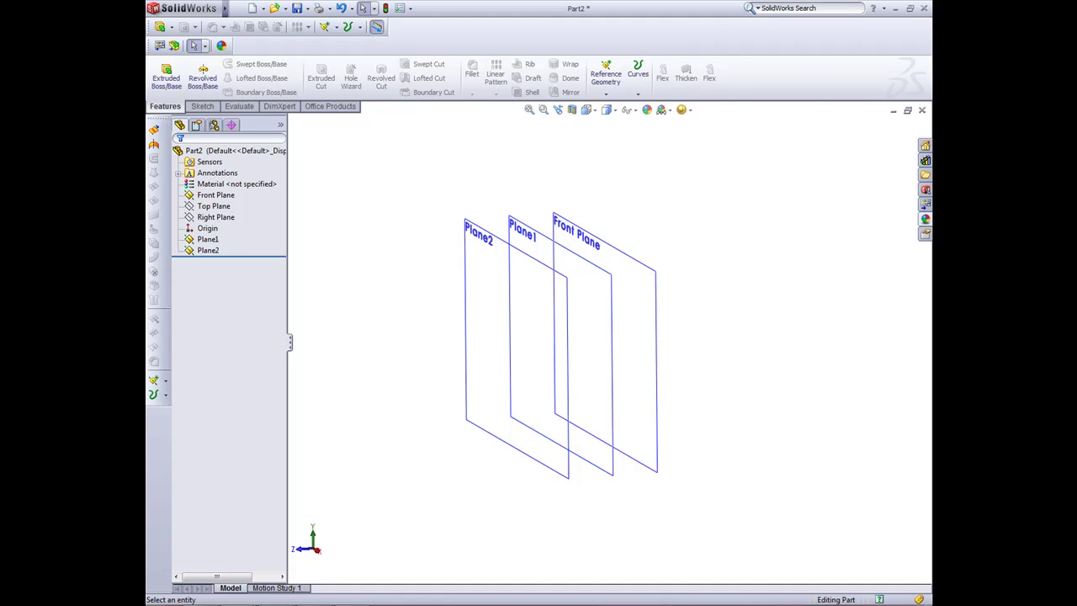
Create a reference plane offset 40 mm from Plane2, on the side away from the Front Plane
{"action": "left_click", "coordinate": [466, 371]}
{"action": "left_click_drag", "start_coordinate": [466, 370], "coordinate": [462, 371], "text": "ctrl"}
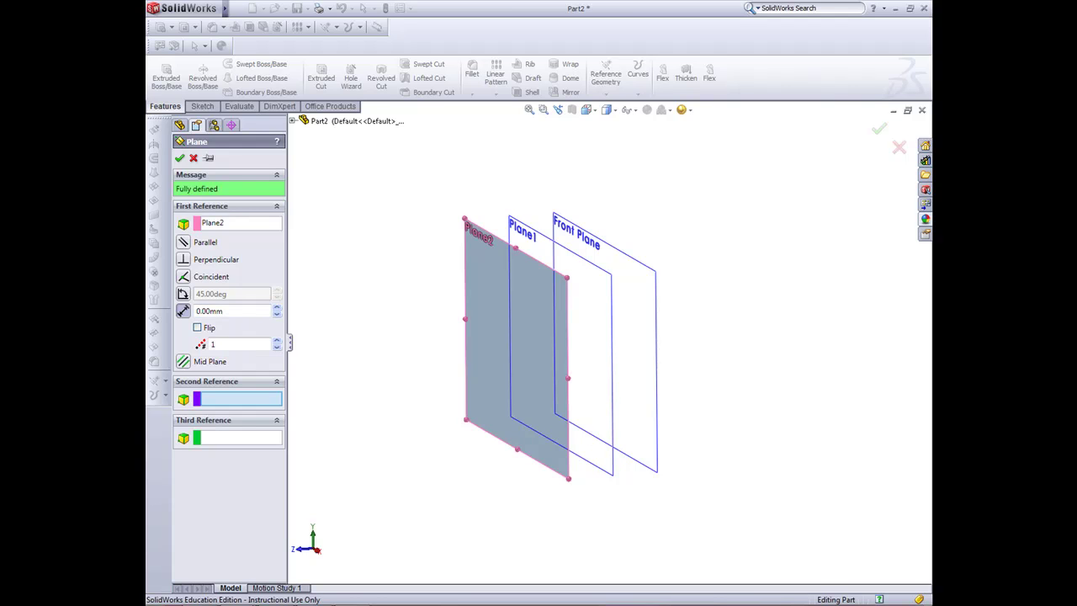
{"action": "double_click", "coordinate": [235, 311]}
{"action": "key", "text": "Return"}
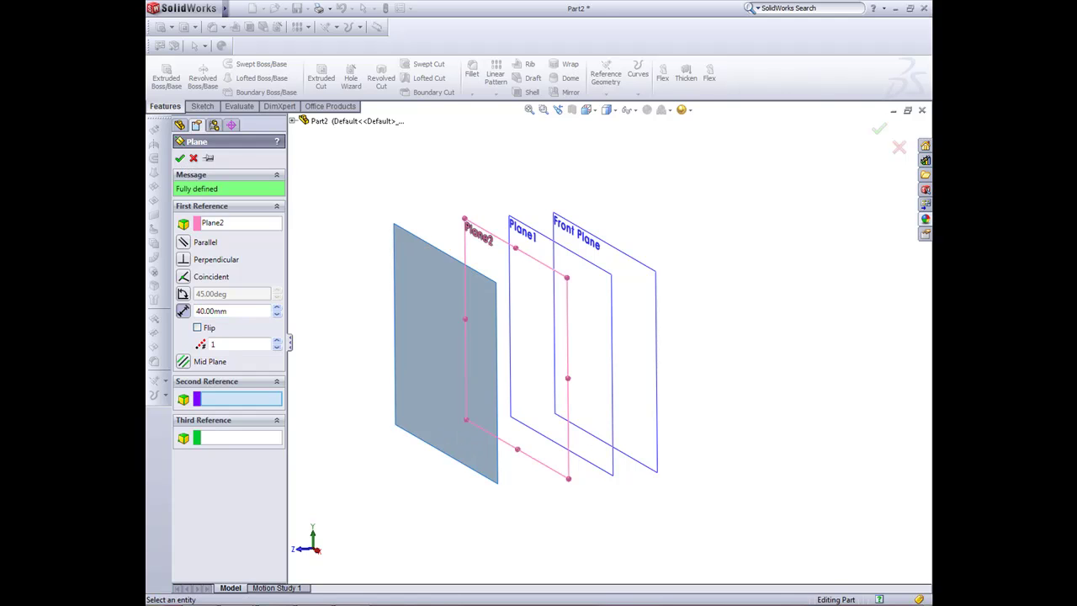
{"action": "left_click", "coordinate": [179, 158]}
Start a sketch on the Front Plane and draw a center rectangle about 74 mm wide and 66 mm high, centered on the origin
{"action": "middle_click_drag", "start_coordinate": [488, 353], "coordinate": [610, 388]}
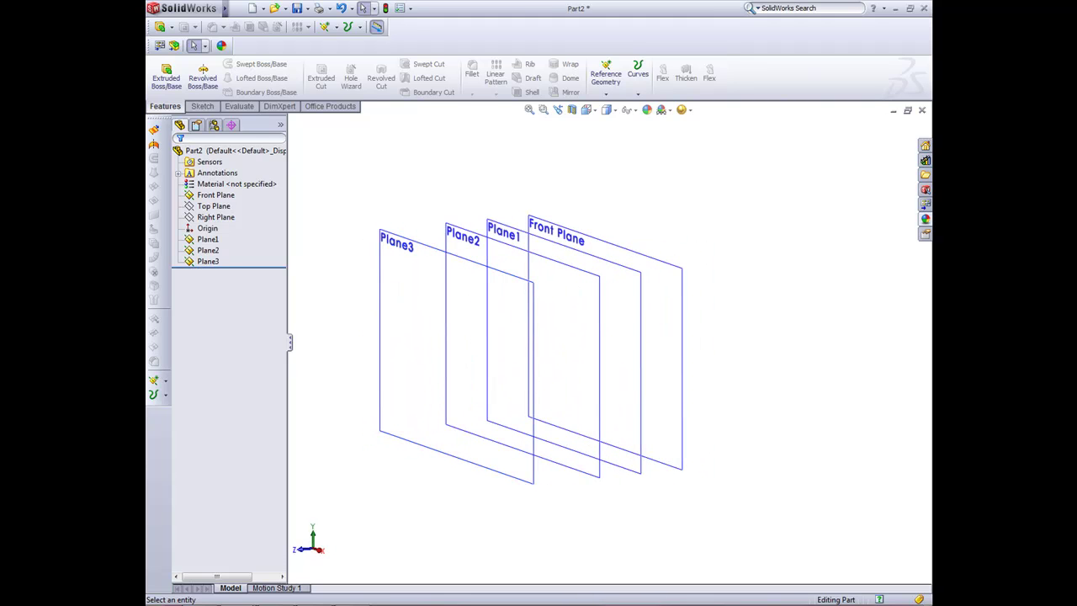
{"action": "left_click", "coordinate": [678, 266]}
{"action": "right_click", "coordinate": [680, 268]}
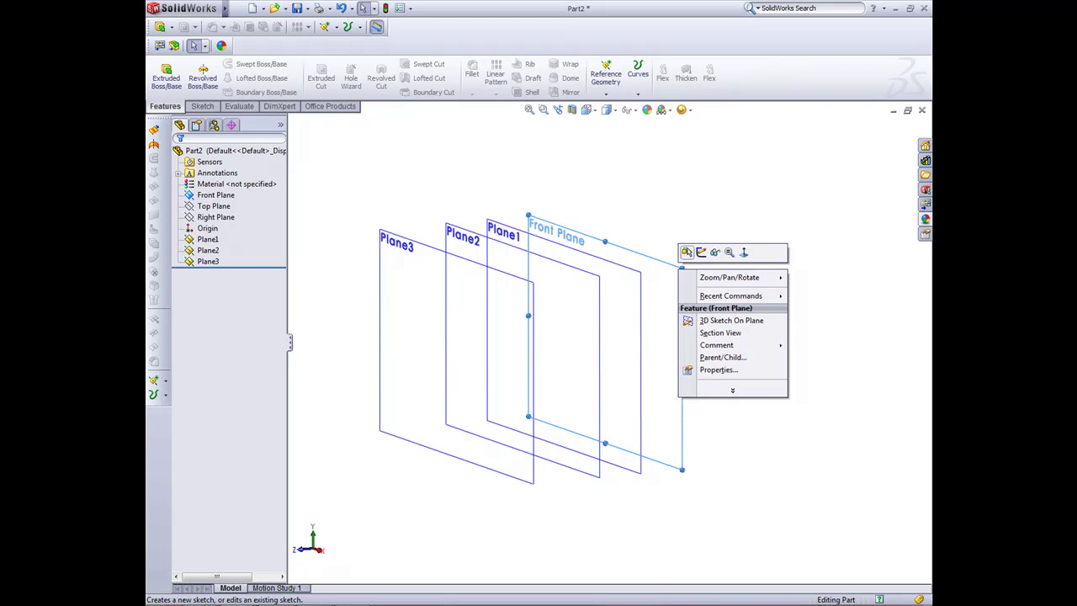
{"action": "left_click", "coordinate": [701, 251]}
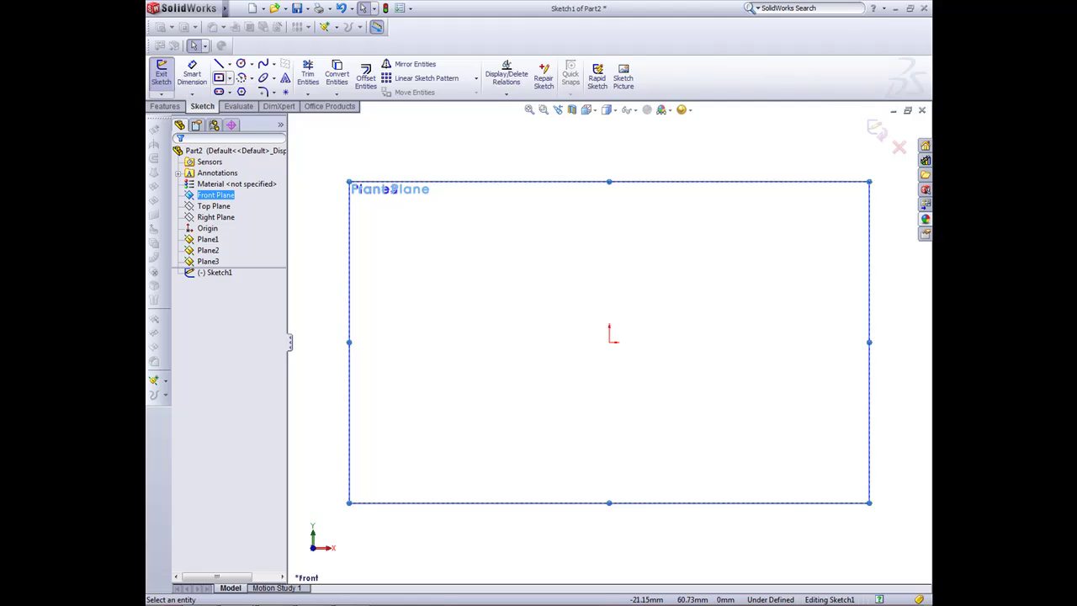
{"action": "left_click", "coordinate": [229, 78]}
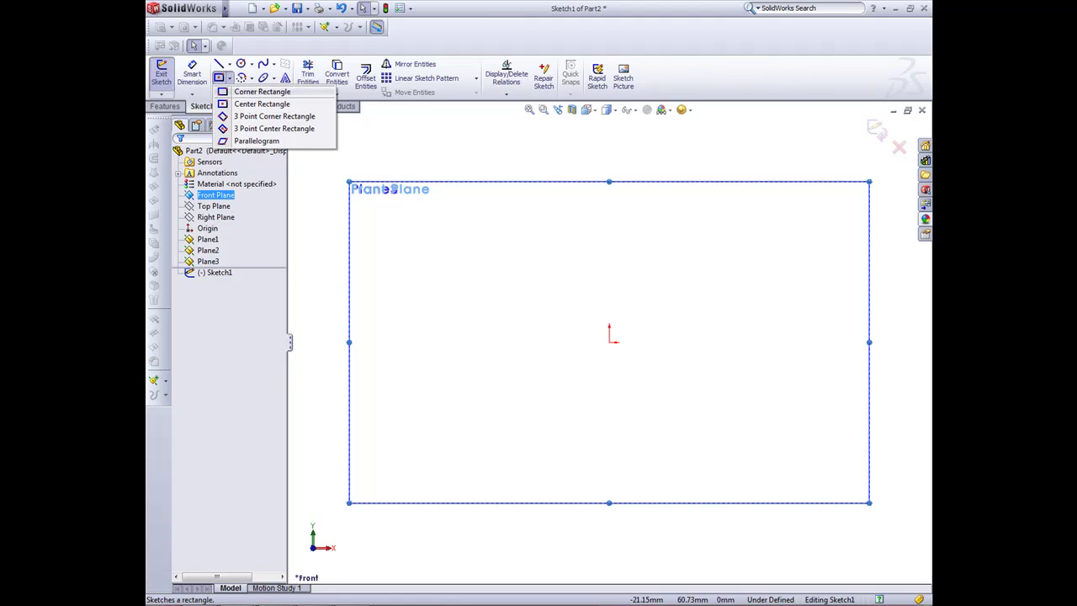
{"action": "left_click", "coordinate": [262, 103]}
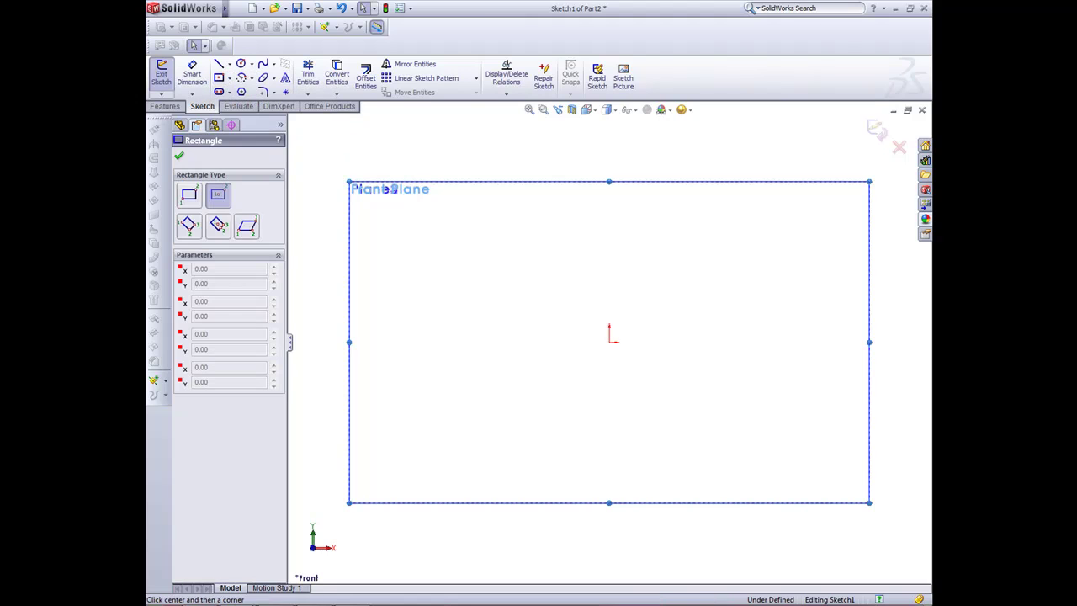
{"action": "key", "text": "Escape"}
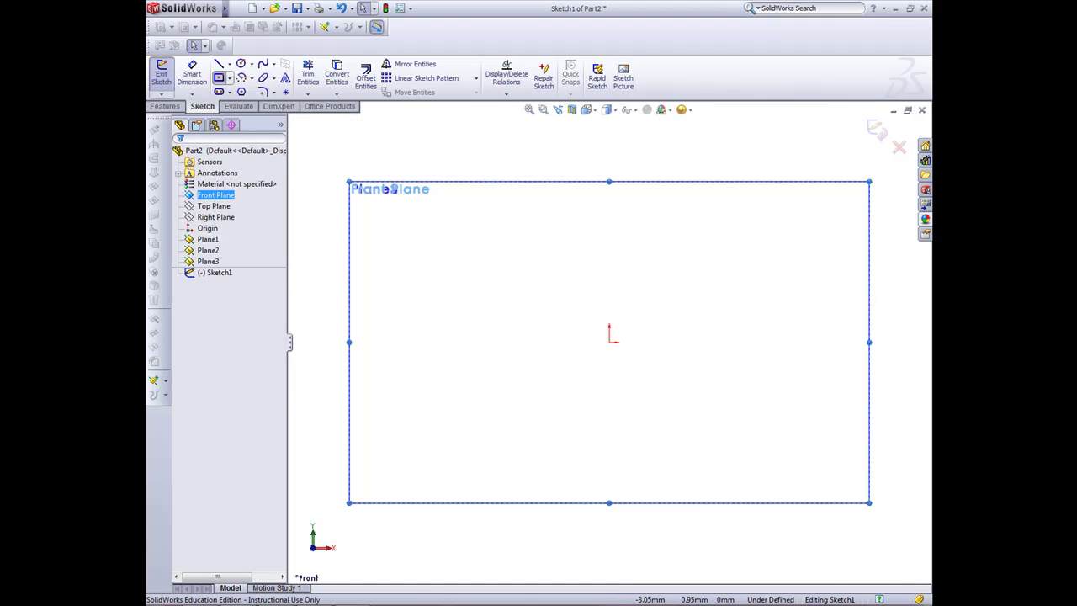
{"action": "left_click", "coordinate": [219, 76]}
{"action": "left_click", "coordinate": [609, 334]}
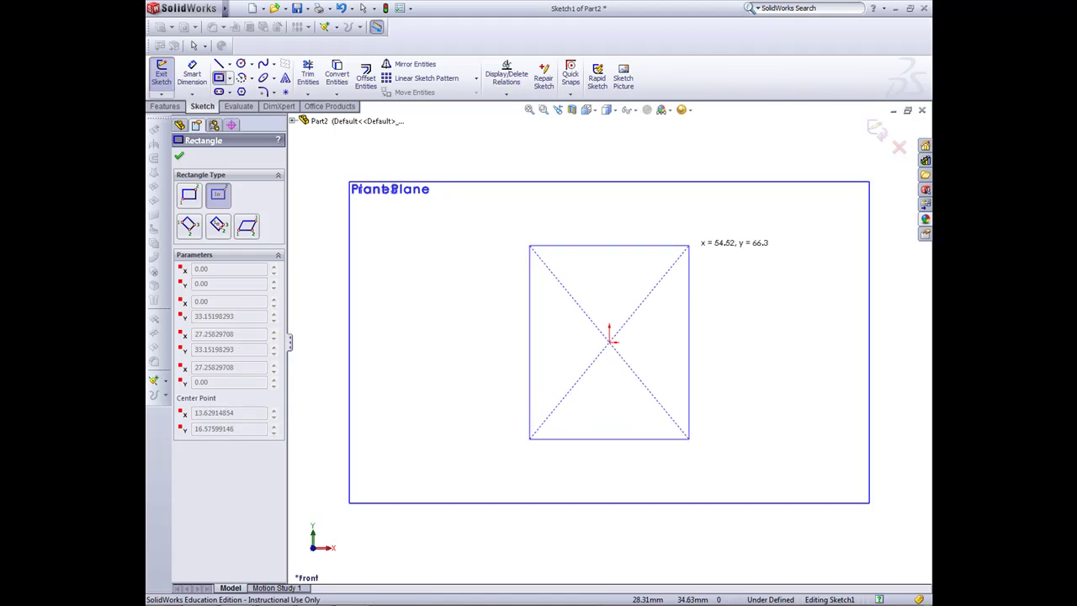
{"action": "left_click", "coordinate": [716, 245]}
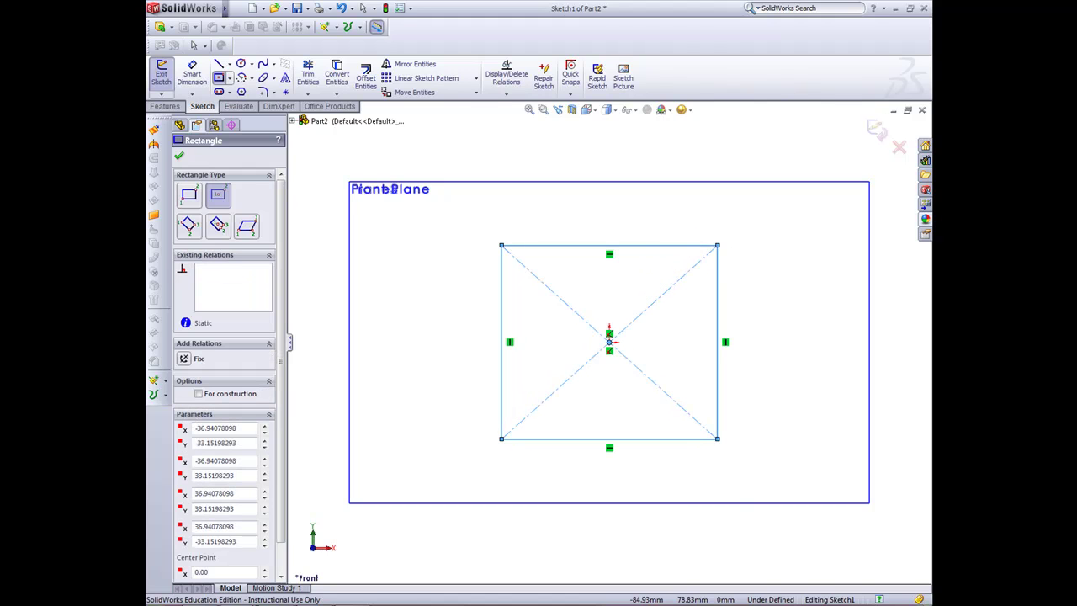
Dimension the rectangle on the Front Plane to 60 mm wide and 60 mm high, and exit the sketch
{"action": "left_click", "coordinate": [192, 73]}
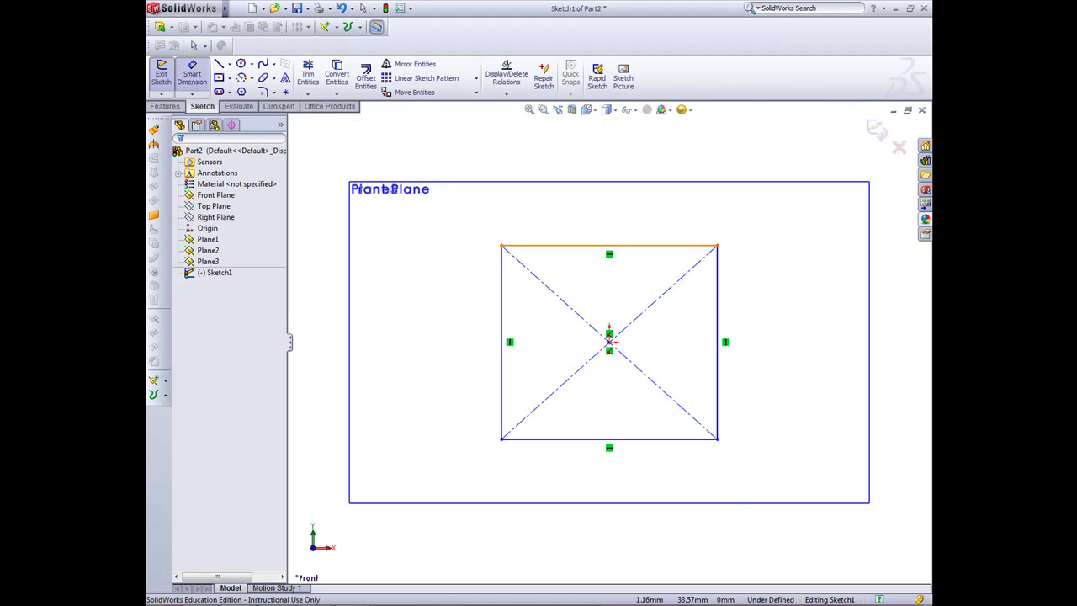
{"action": "left_click", "coordinate": [610, 244]}
{"action": "left_click", "coordinate": [608, 201]}
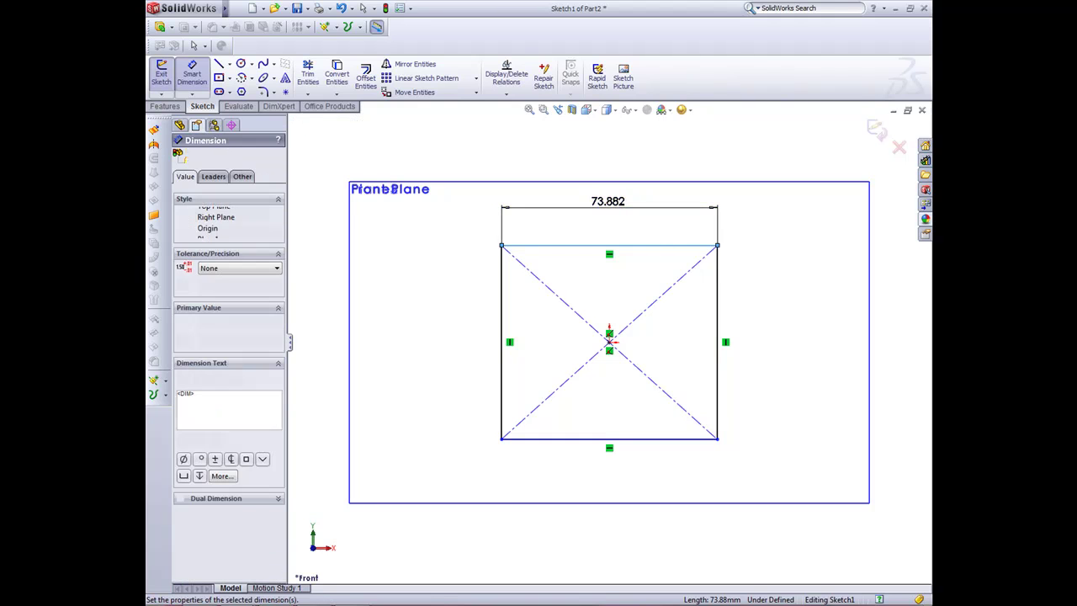
{"action": "type", "text": "60"}
{"action": "key", "text": "Return"}
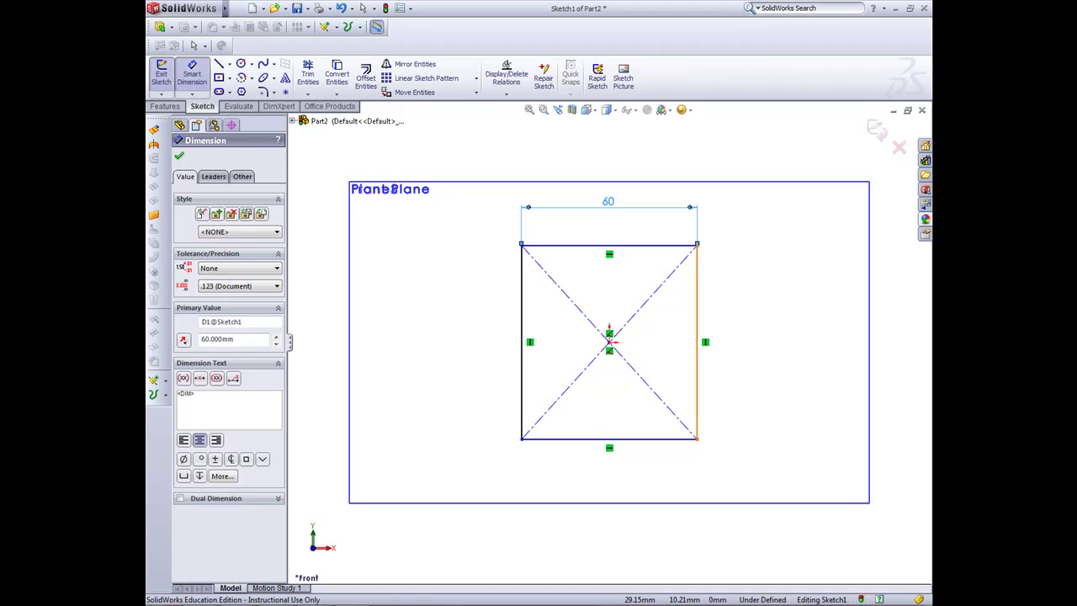
{"action": "left_click", "coordinate": [697, 341]}
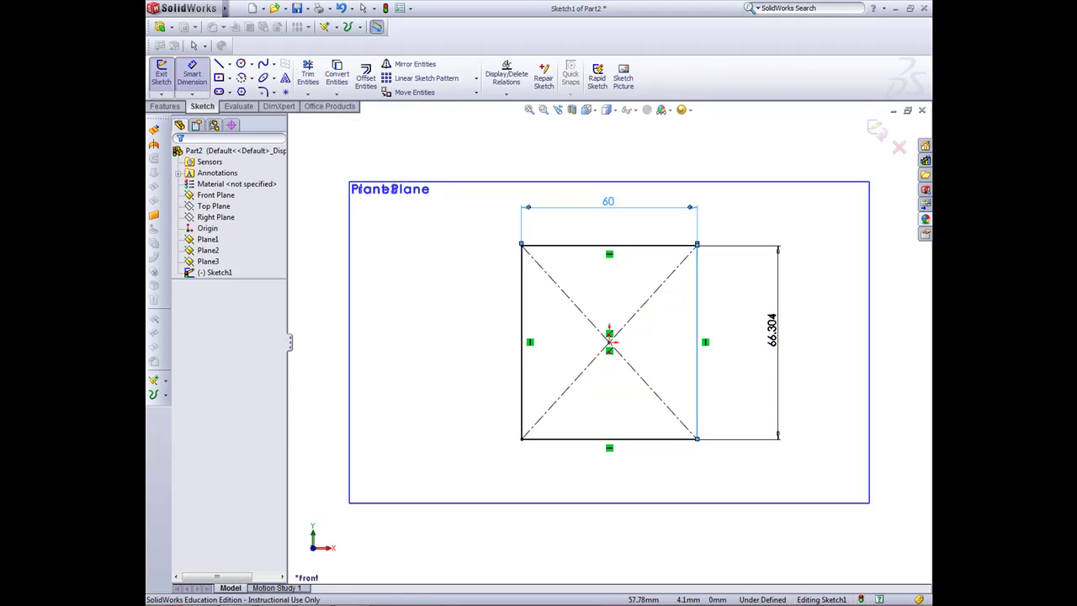
{"action": "left_click", "coordinate": [772, 337]}
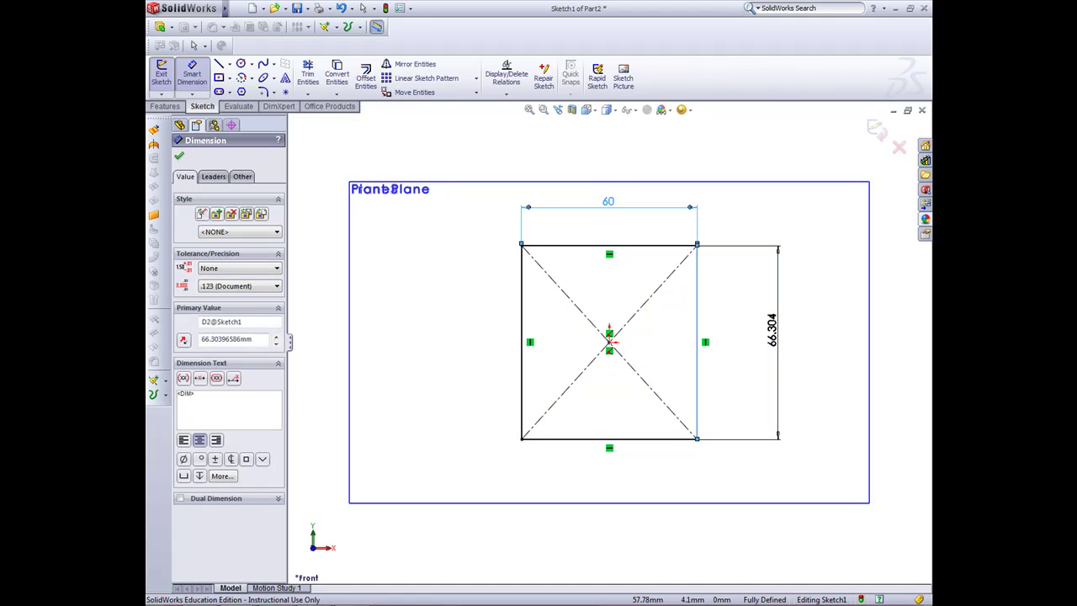
{"action": "type", "text": "60"}
{"action": "key", "text": "Return"}
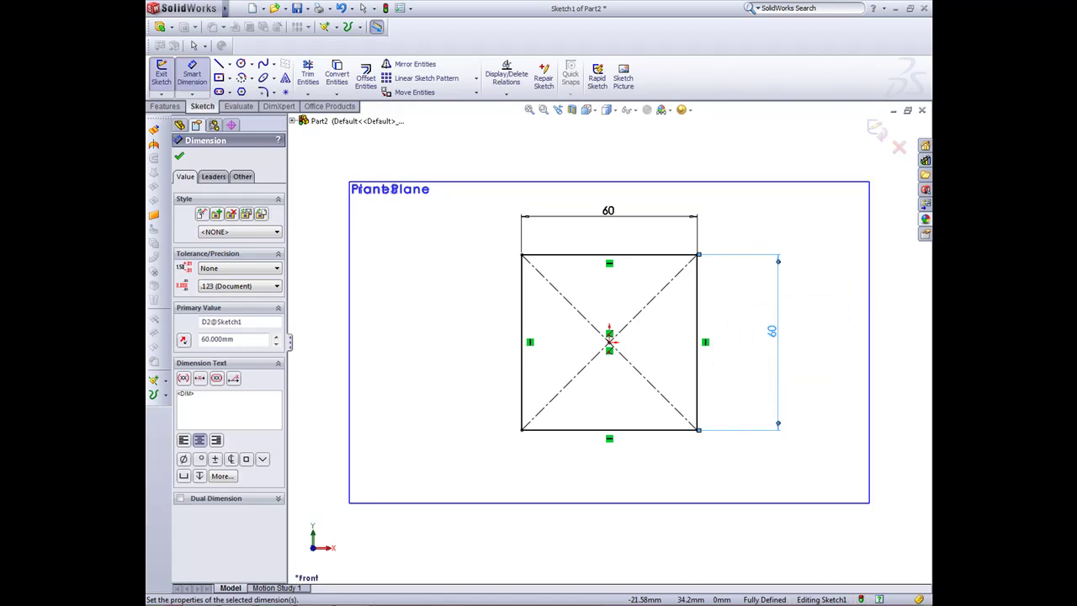
{"action": "key", "text": "Escape"}
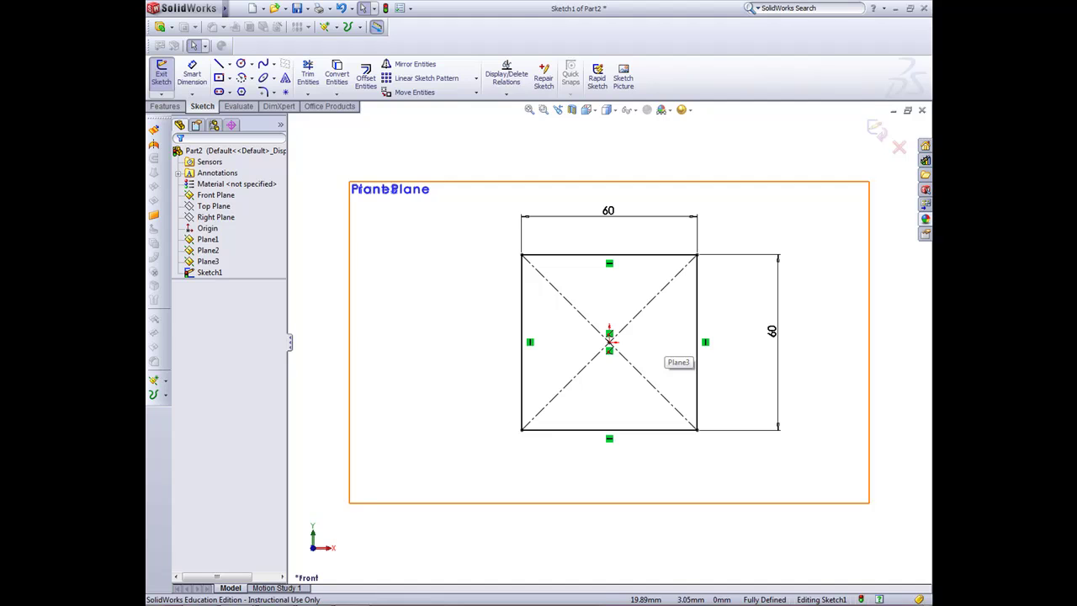
{"action": "left_click", "coordinate": [161, 74]}
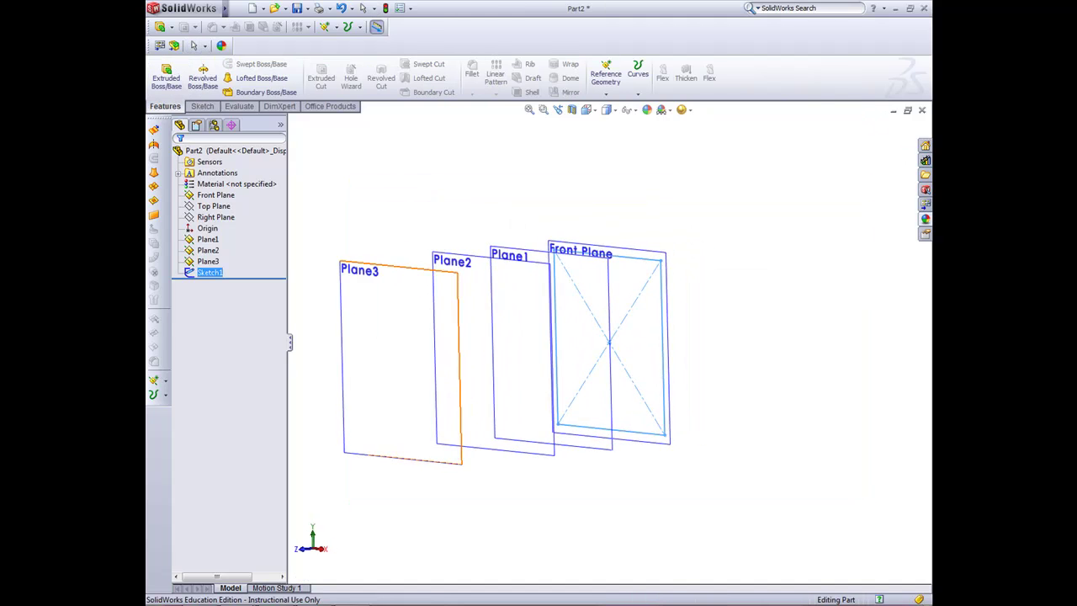
Start a sketch on Plane1, viewed straight on, and draw a circle about 39 mm in diameter centered on the origin
{"action": "key", "text": "z"}
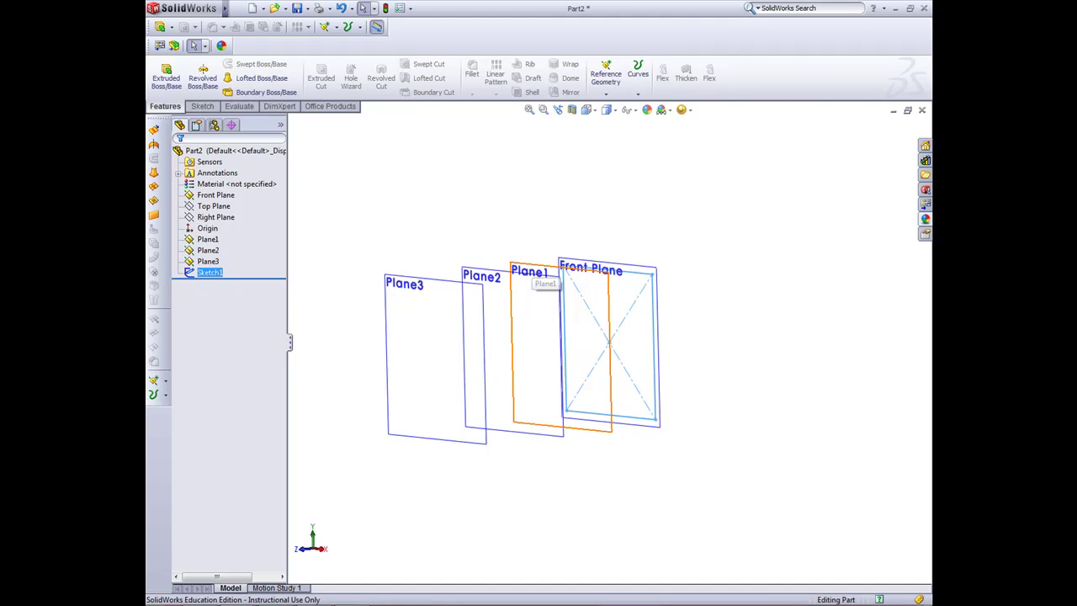
{"action": "right_click", "coordinate": [532, 264]}
{"action": "left_click", "coordinate": [554, 244]}
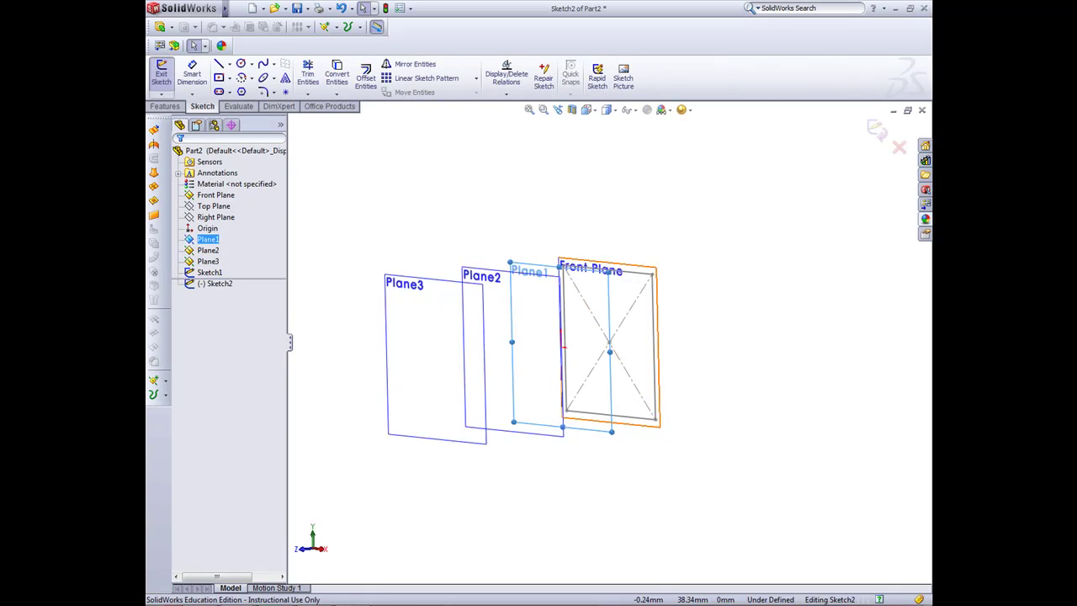
{"action": "key", "text": "space"}
{"action": "double_click", "coordinate": [618, 369]}
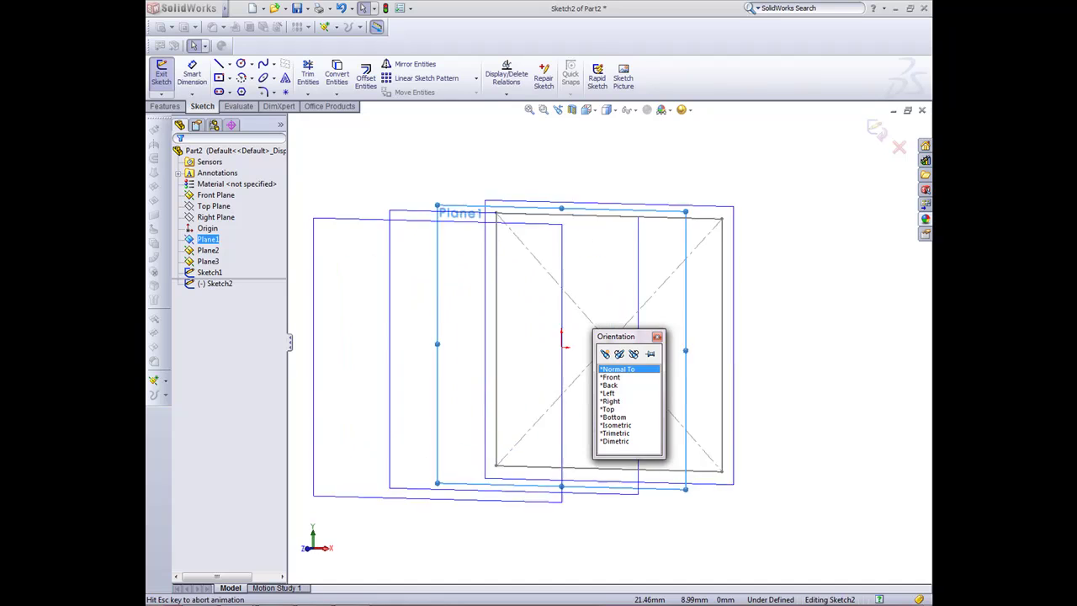
{"action": "left_click", "coordinate": [240, 64]}
{"action": "left_click", "coordinate": [609, 341]}
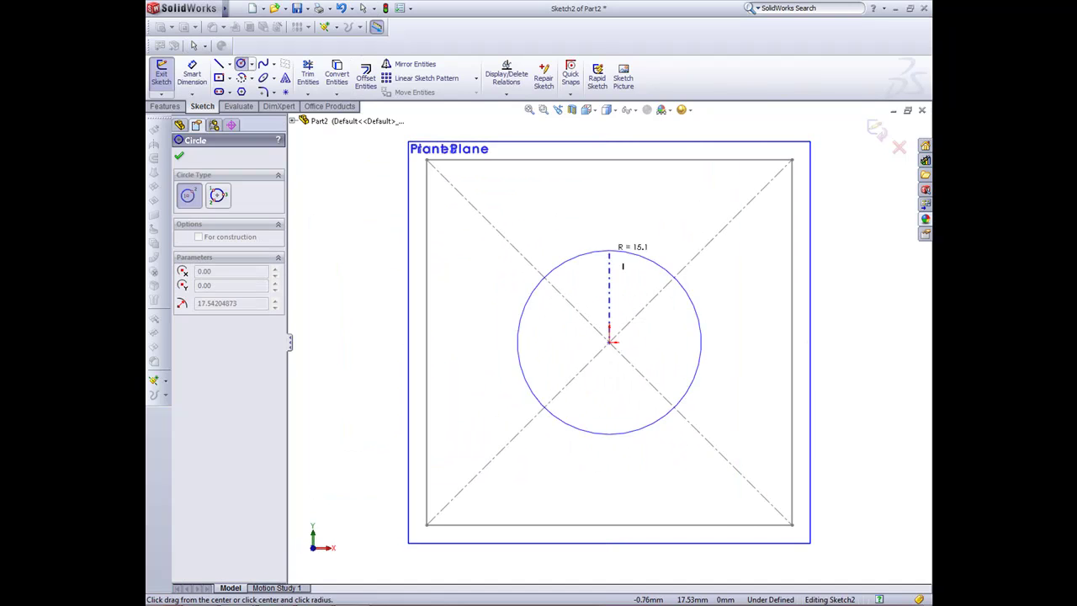
{"action": "left_click", "coordinate": [629, 241]}
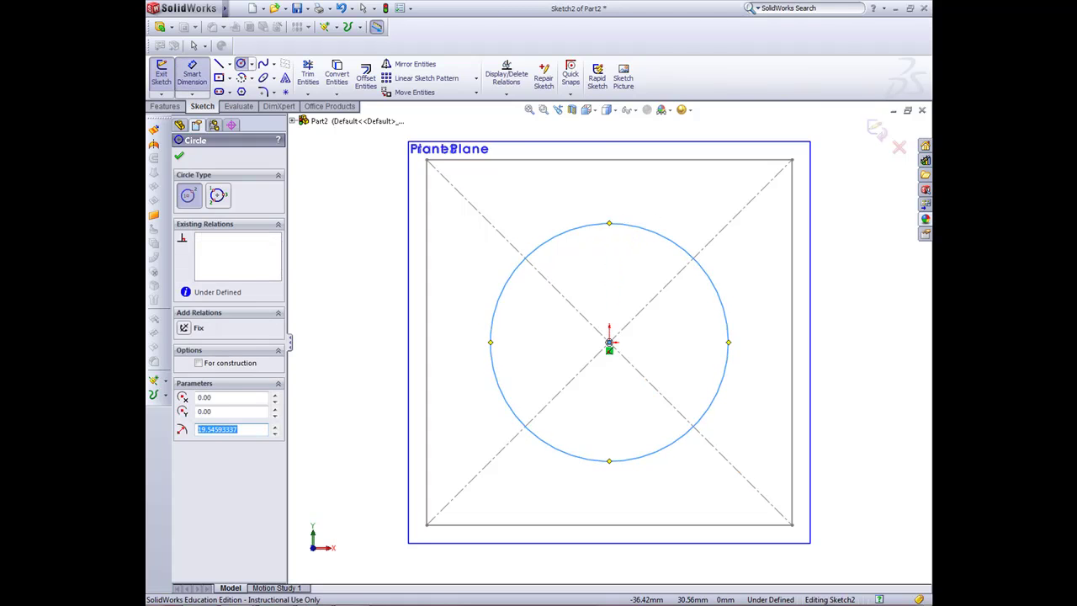
Dimension the circle on Plane1 to a diameter of 50 mm and exit the sketch
{"action": "left_click", "coordinate": [192, 72]}
{"action": "left_click", "coordinate": [728, 337]}
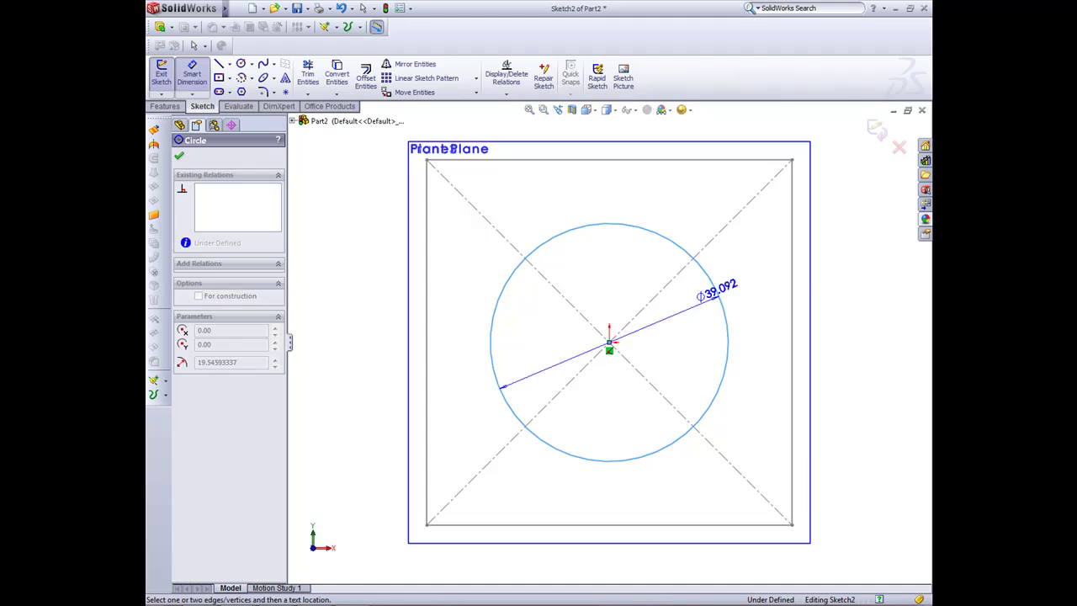
{"action": "left_click", "coordinate": [768, 317]}
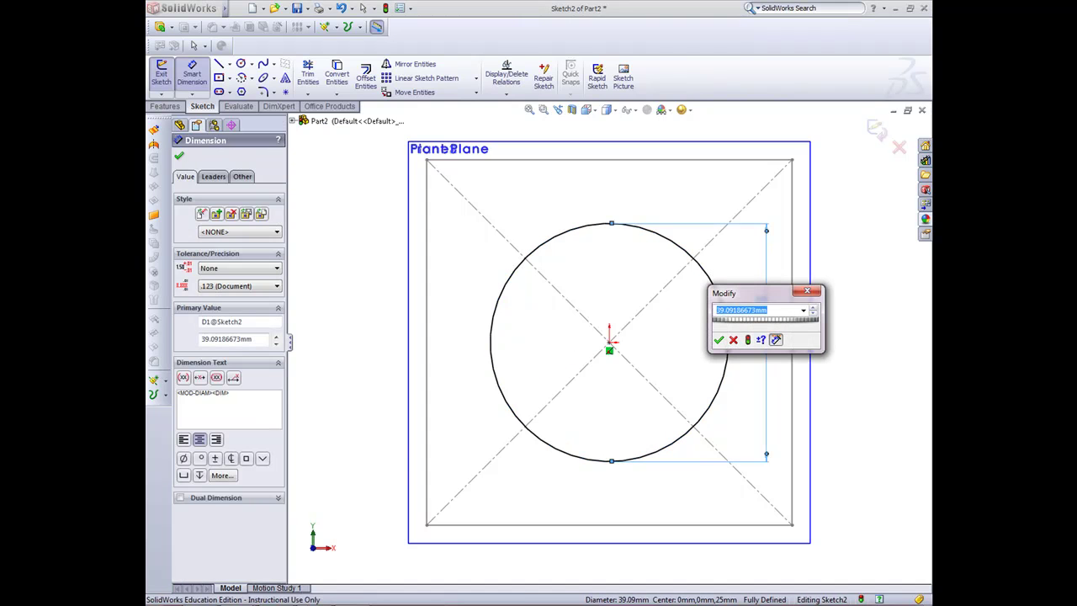
{"action": "type", "text": "50"}
{"action": "key", "text": "Return"}
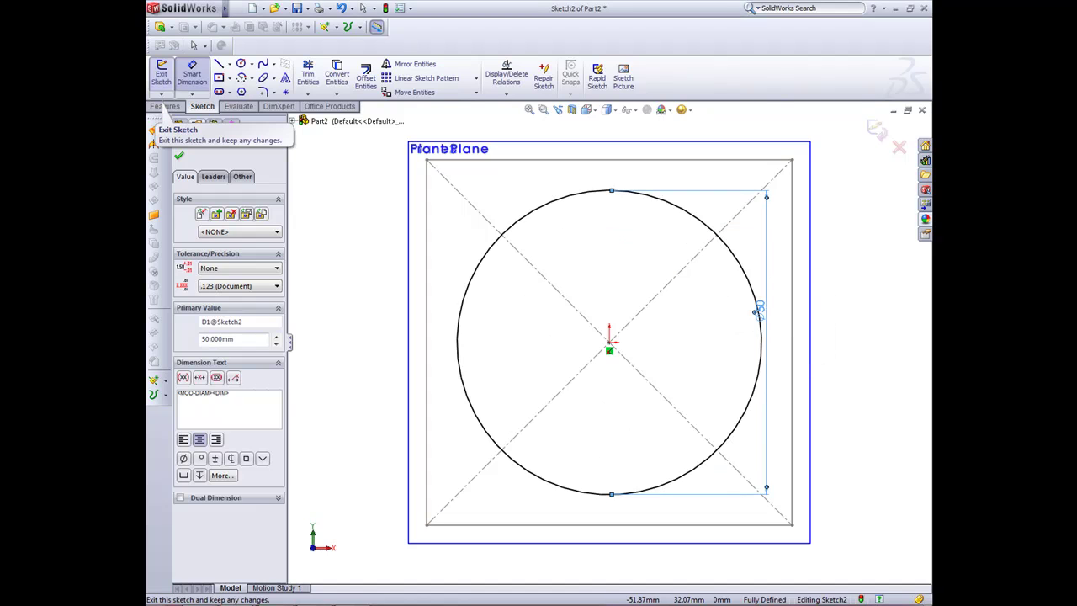
{"action": "scroll", "coordinate": [609, 342], "scroll_direction": "up", "scroll_amount": 2}
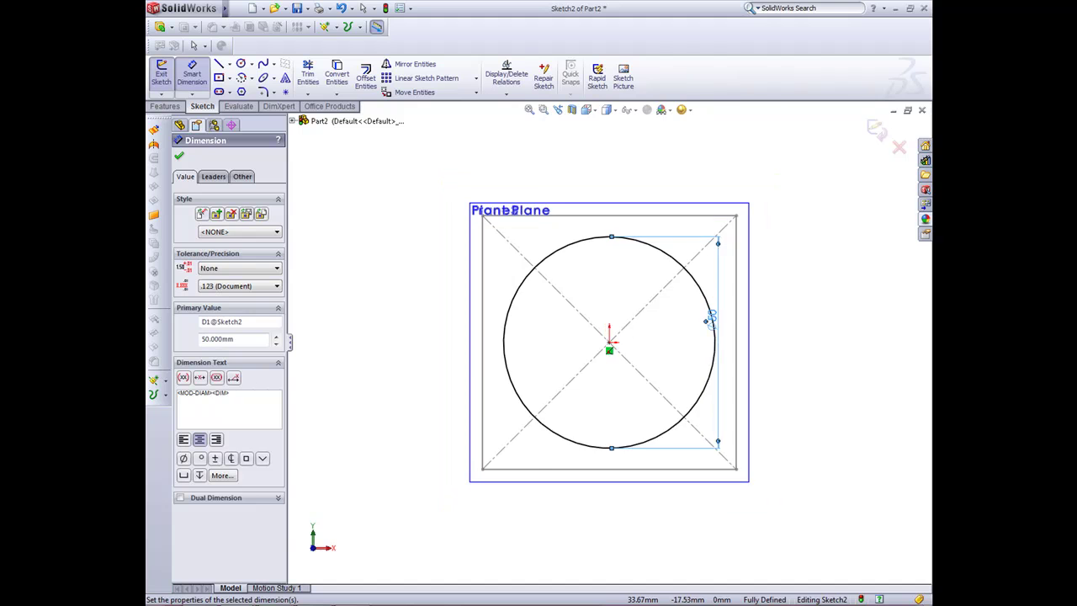
{"action": "mouse_move", "coordinate": [645, 433]}
{"action": "middle_mouse_down"}
{"action": "mouse_move", "coordinate": [586, 415]}
{"action": "mouse_move", "coordinate": [497, 413]}
{"action": "mouse_move", "coordinate": [528, 434]}
{"action": "middle_mouse_up"}
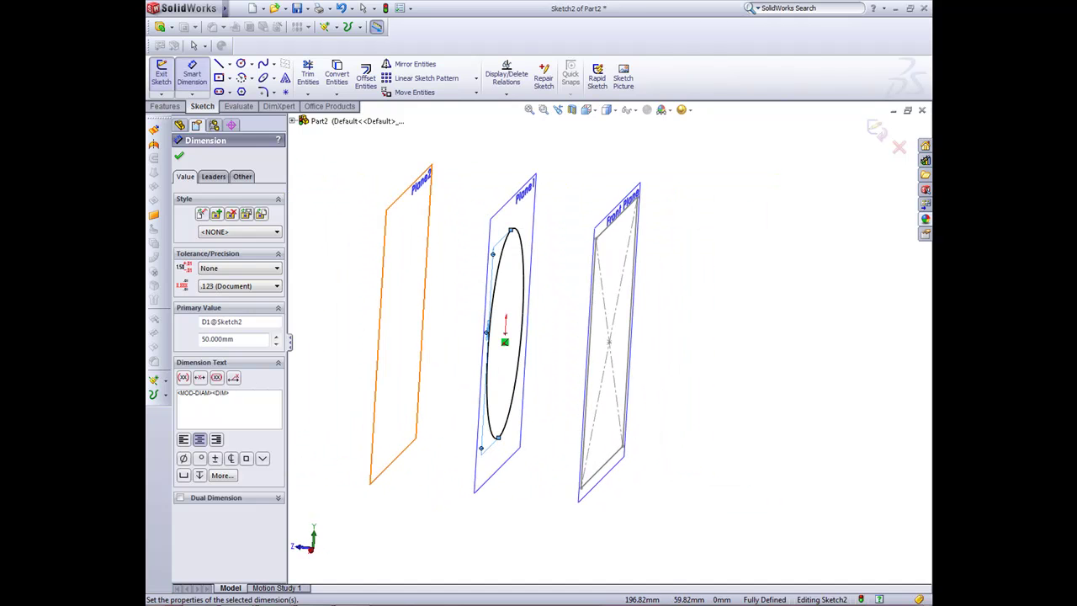
{"action": "left_click", "coordinate": [161, 74]}
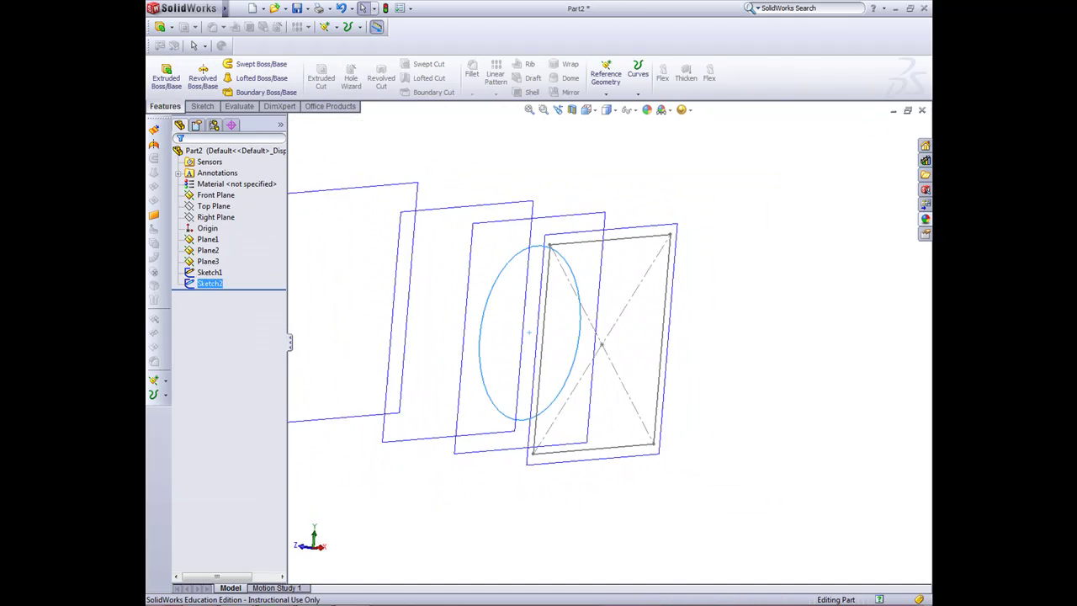
Start a sketch on Plane2, viewed straight on, and draw a circle about 64 mm in diameter centered on the origin
{"action": "scroll", "coordinate": [496, 370], "scroll_direction": "up", "scroll_amount": 2}
{"action": "middle_click_drag", "start_coordinate": [497, 370], "coordinate": [477, 370]}
{"action": "right_click", "coordinate": [493, 264]}
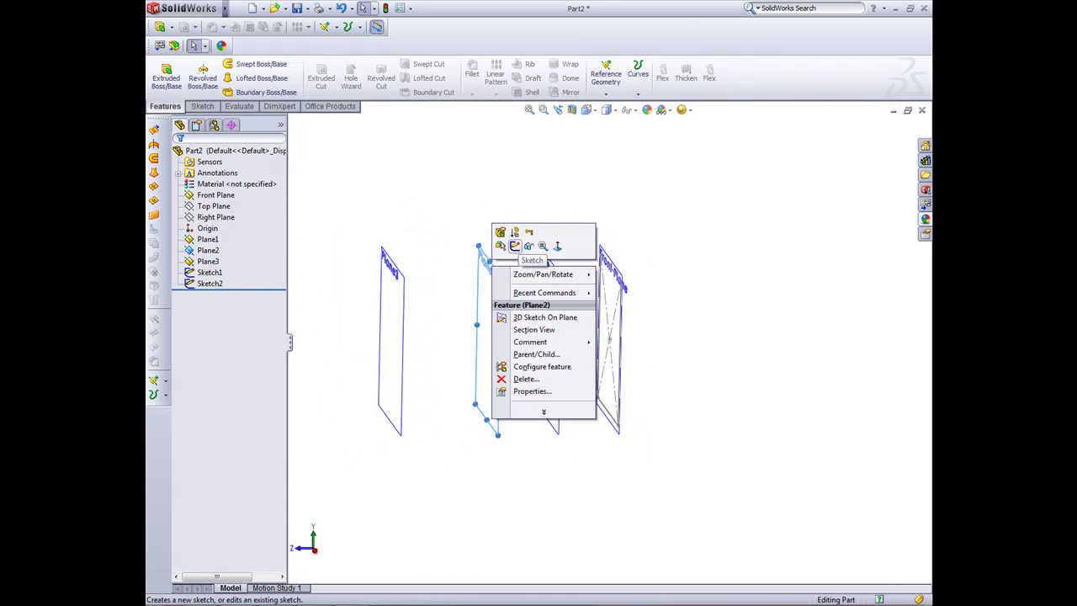
{"action": "left_click", "coordinate": [514, 246]}
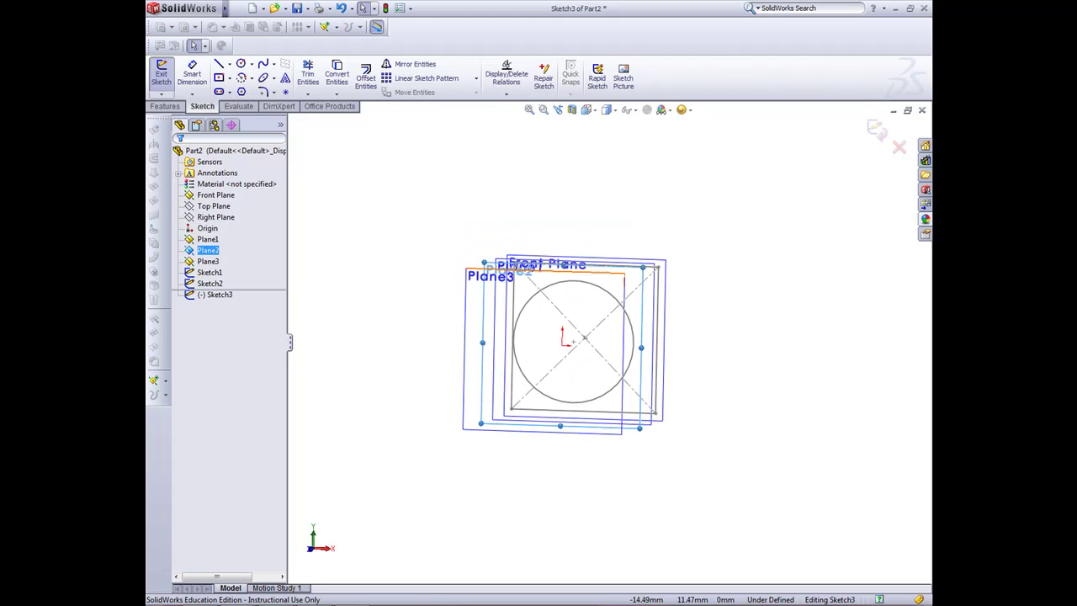
{"action": "key", "text": "space"}
{"action": "key", "text": "Return"}
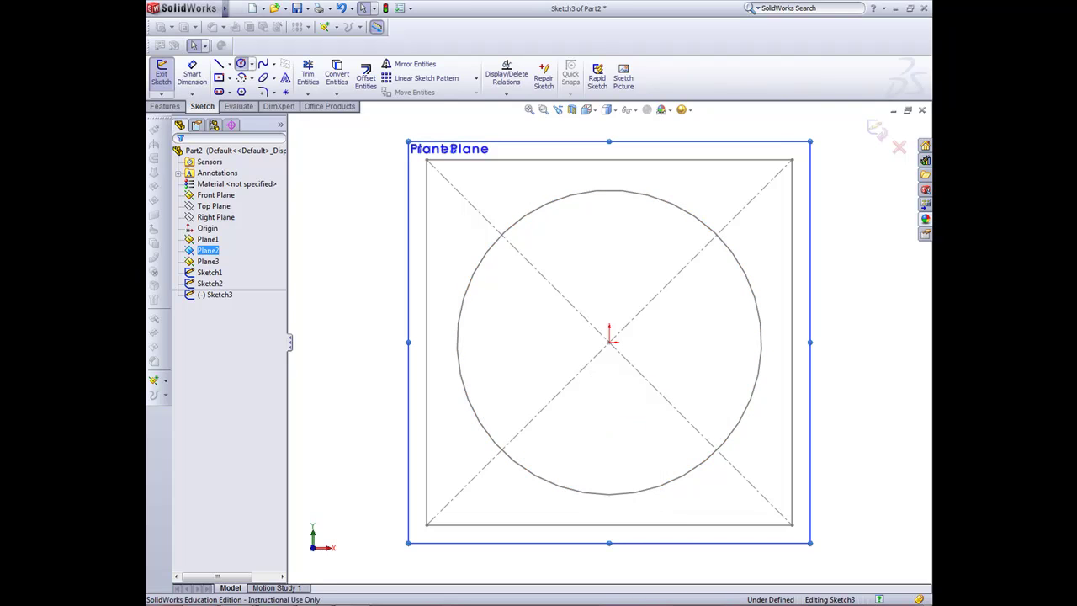
{"action": "left_click", "coordinate": [609, 340]}
{"action": "left_click", "coordinate": [610, 149]}
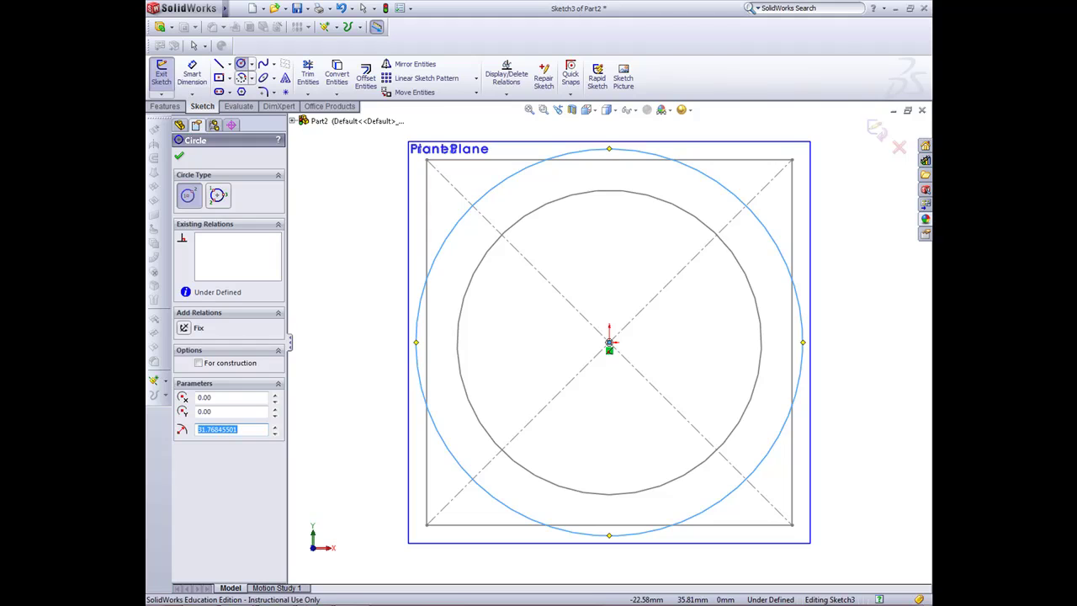
Dimension the circle on Plane2 to a diameter of 85 mm and exit the sketch
{"action": "left_click", "coordinate": [192, 73]}
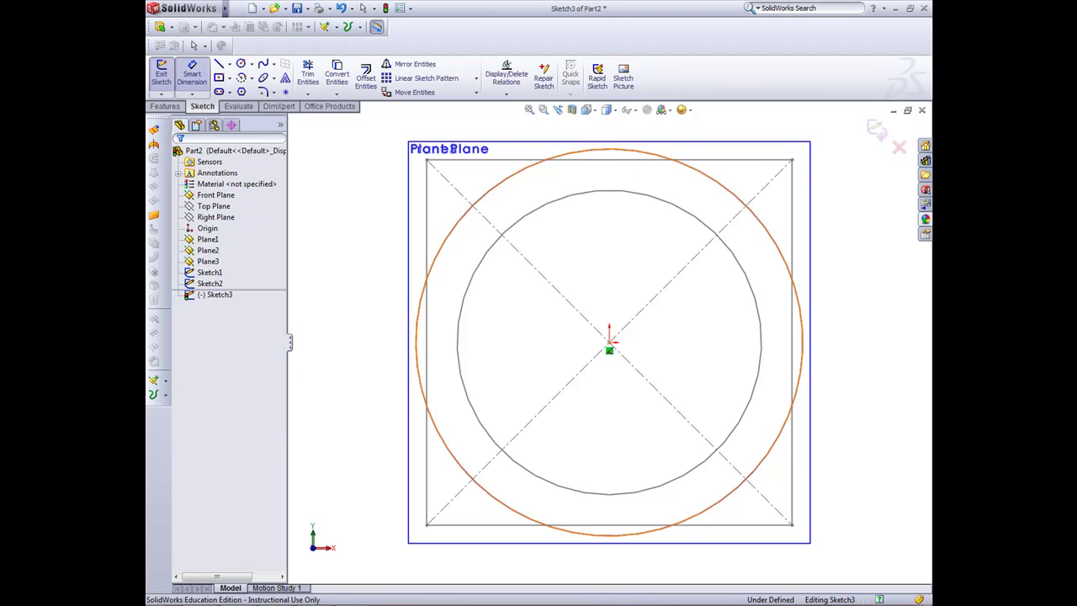
{"action": "left_click", "coordinate": [802, 353]}
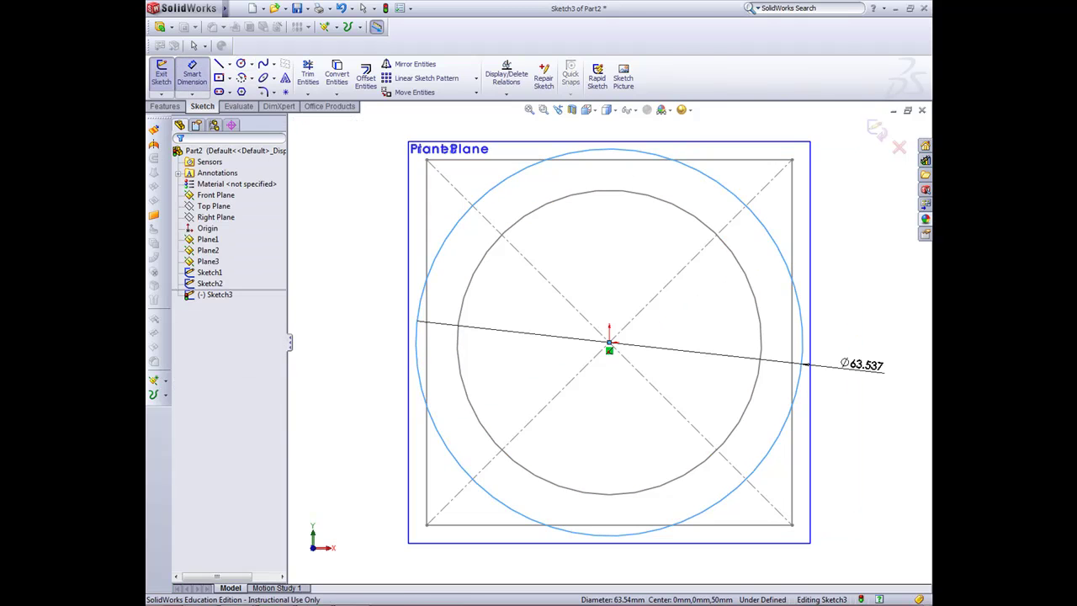
{"action": "left_click", "coordinate": [875, 367]}
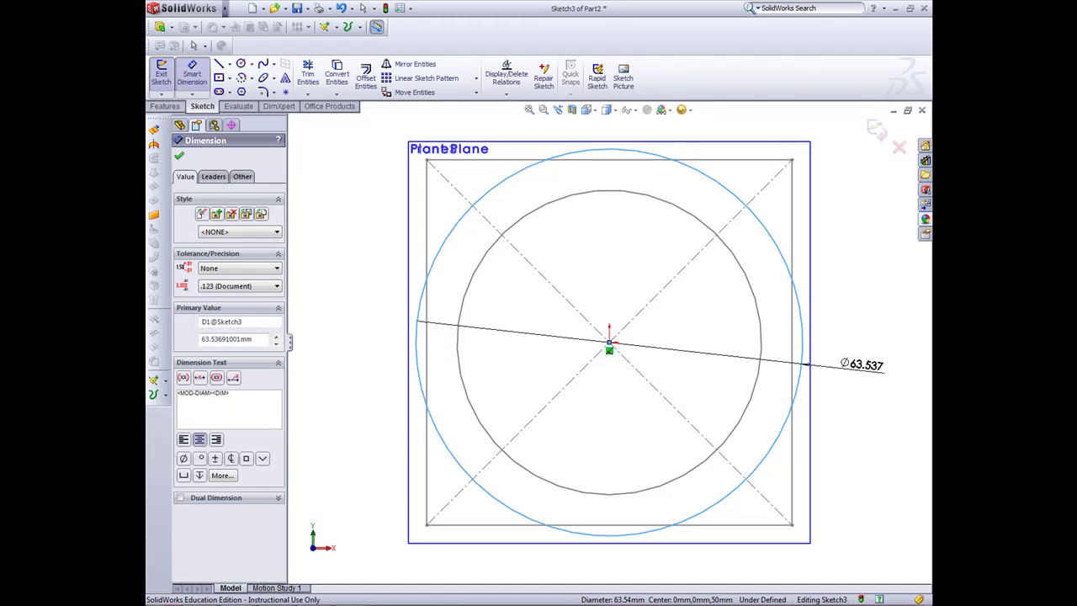
{"action": "left_click", "coordinate": [859, 363]}
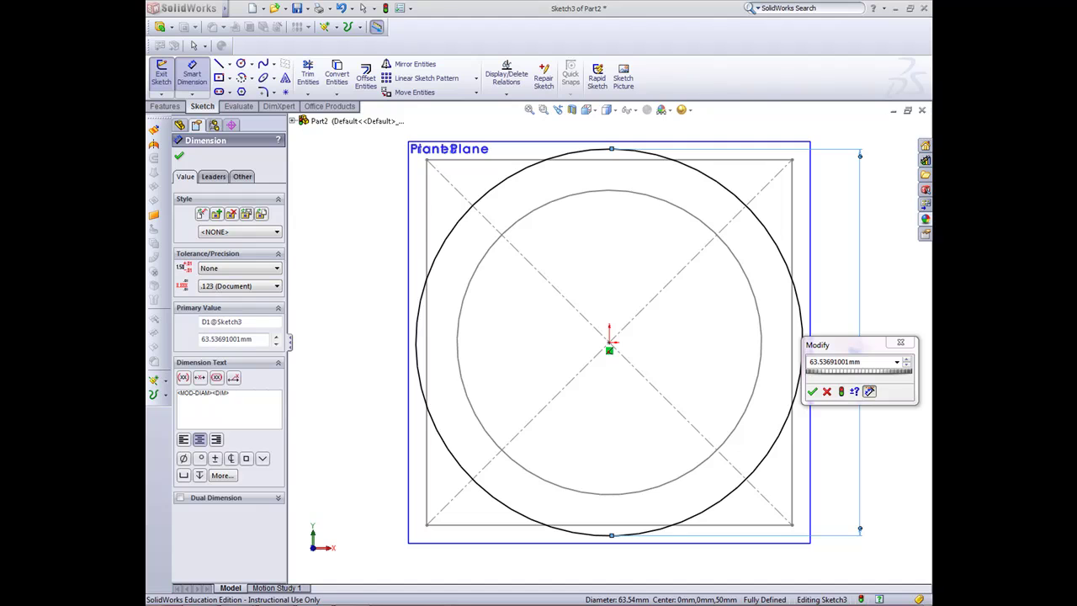
{"action": "left_click", "coordinate": [835, 362]}
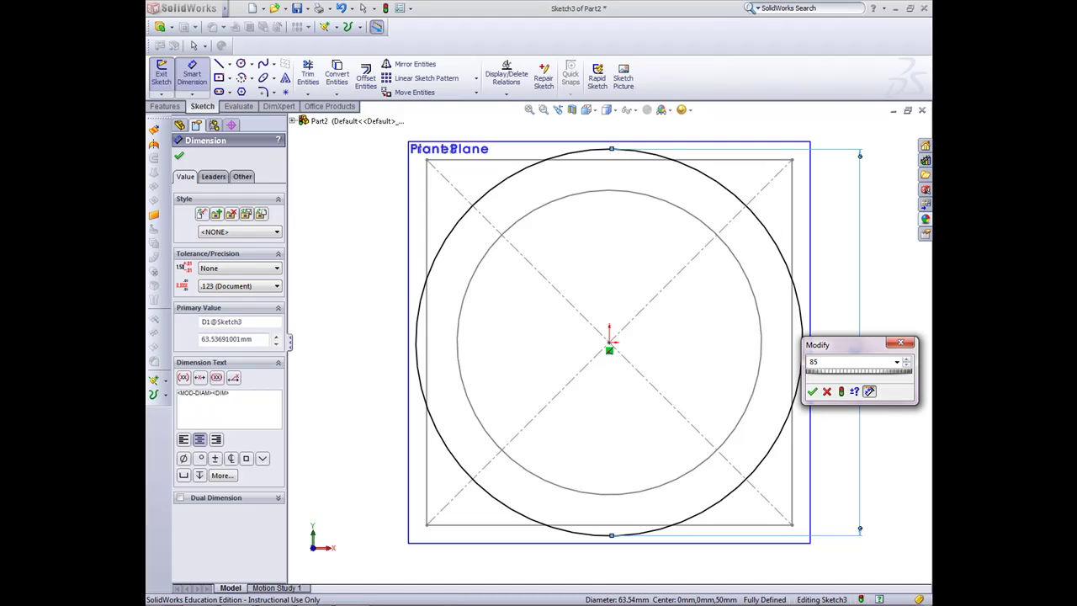
{"action": "left_click", "coordinate": [812, 392]}
{"action": "mouse_move", "coordinate": [812, 387]}
{"action": "middle_mouse_down"}
{"action": "mouse_move", "coordinate": [810, 365]}
{"action": "mouse_move", "coordinate": [524, 381]}
{"action": "middle_mouse_up"}
{"action": "middle_click_drag", "start_coordinate": [670, 370], "coordinate": [677, 391]}
{"action": "scroll", "coordinate": [610, 348], "scroll_direction": "up", "scroll_amount": 2}
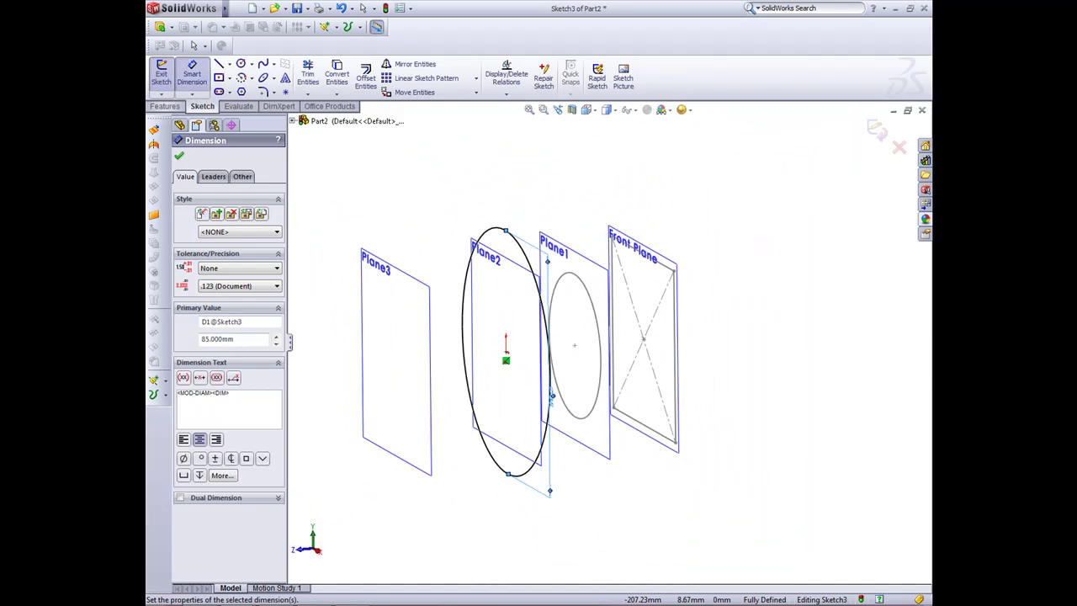
{"action": "left_click", "coordinate": [161, 74]}
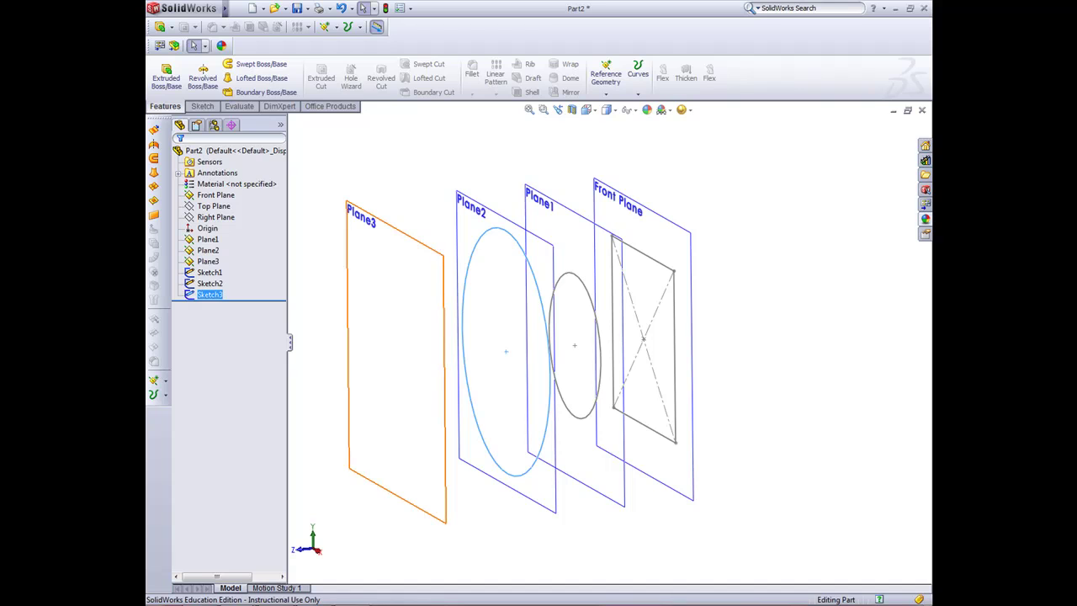
Start a sketch on Plane3, keeping the circle on Plane2 in view
{"action": "right_click", "coordinate": [347, 206]}
{"action": "right_click", "coordinate": [348, 204]}
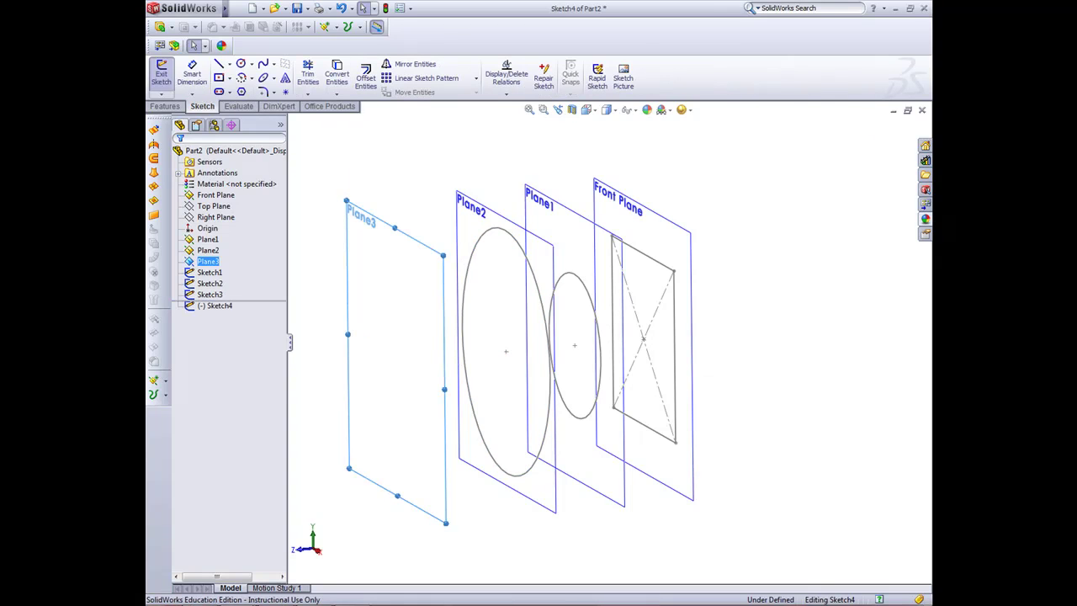
{"action": "scroll", "coordinate": [442, 160], "scroll_direction": "up", "scroll_amount": 4}
{"action": "left_click", "coordinate": [387, 251]}
{"action": "scroll", "coordinate": [393, 251], "scroll_direction": "down", "scroll_amount": 3}
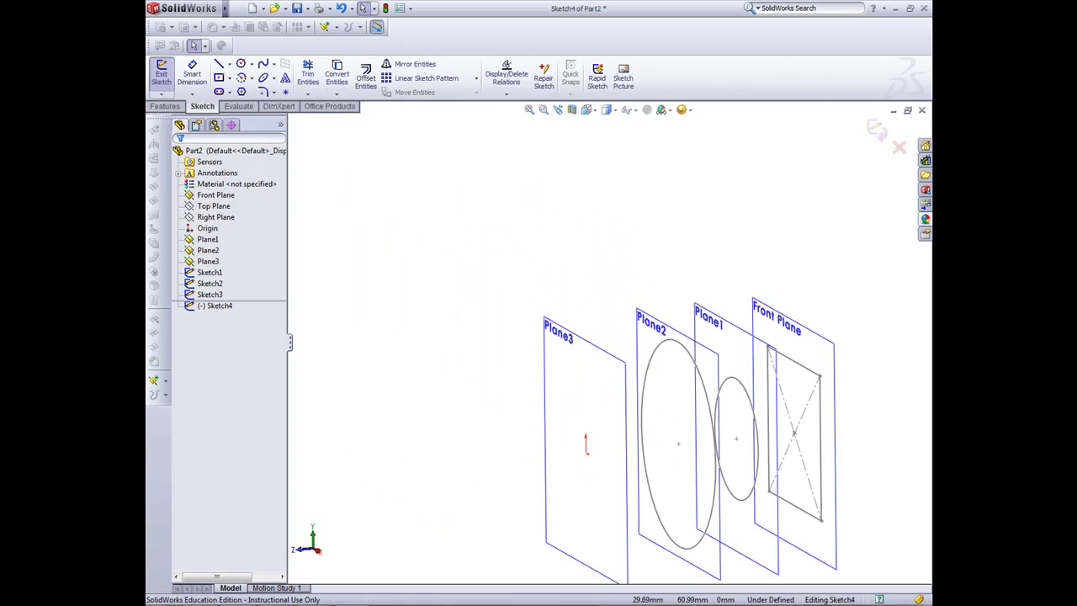
{"action": "scroll", "coordinate": [607, 344], "scroll_direction": "up", "scroll_amount": 2}
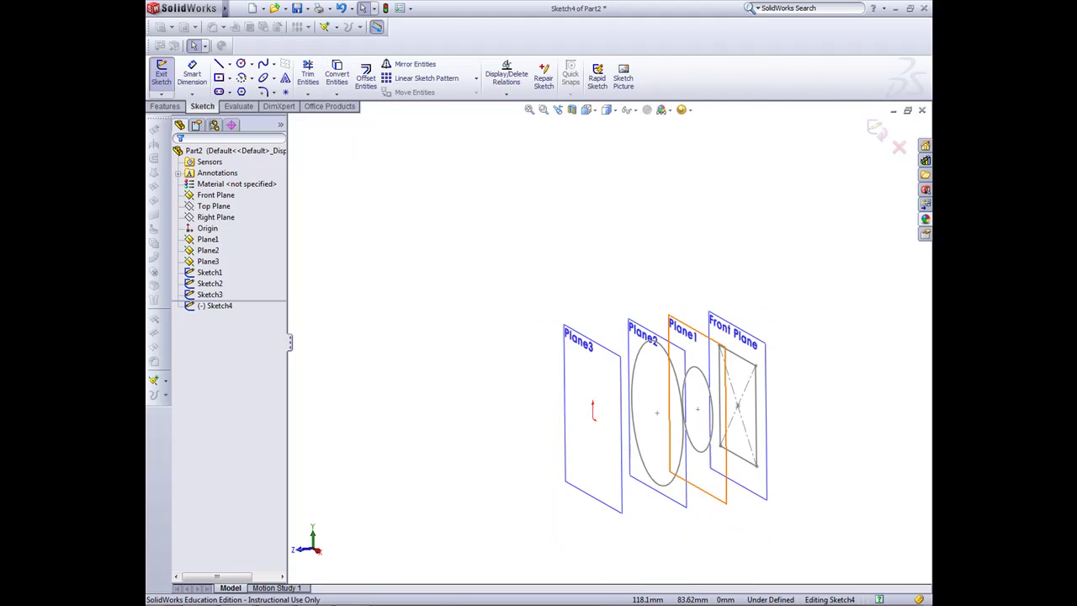
{"action": "scroll", "coordinate": [641, 338], "scroll_direction": "down", "scroll_amount": 2}
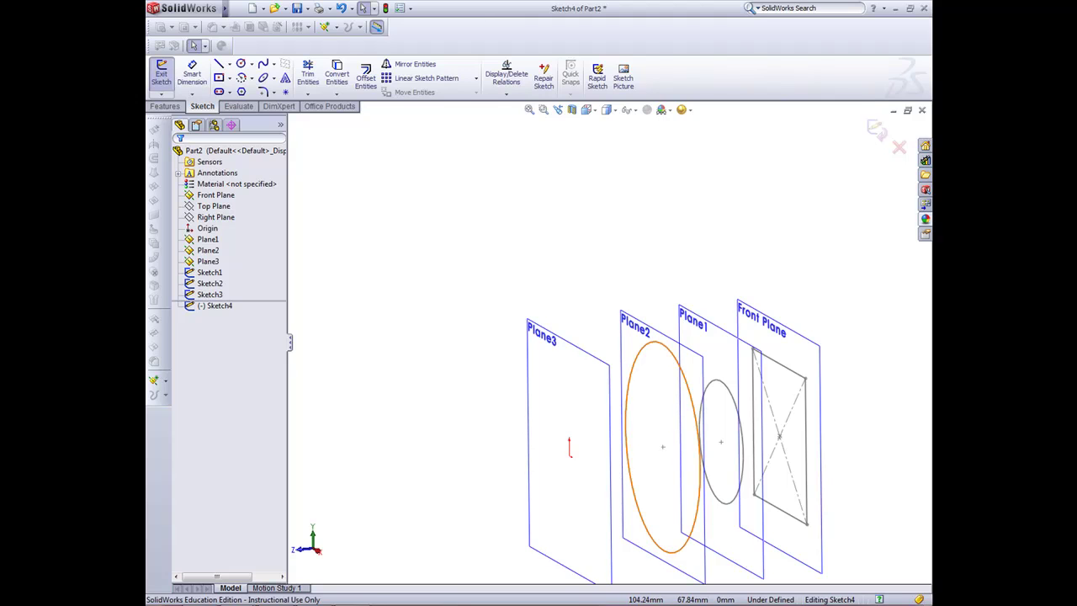
Convert the 85 mm circle on Plane2 into the Plane3 sketch and exit the sketch
{"action": "left_click", "coordinate": [673, 353]}
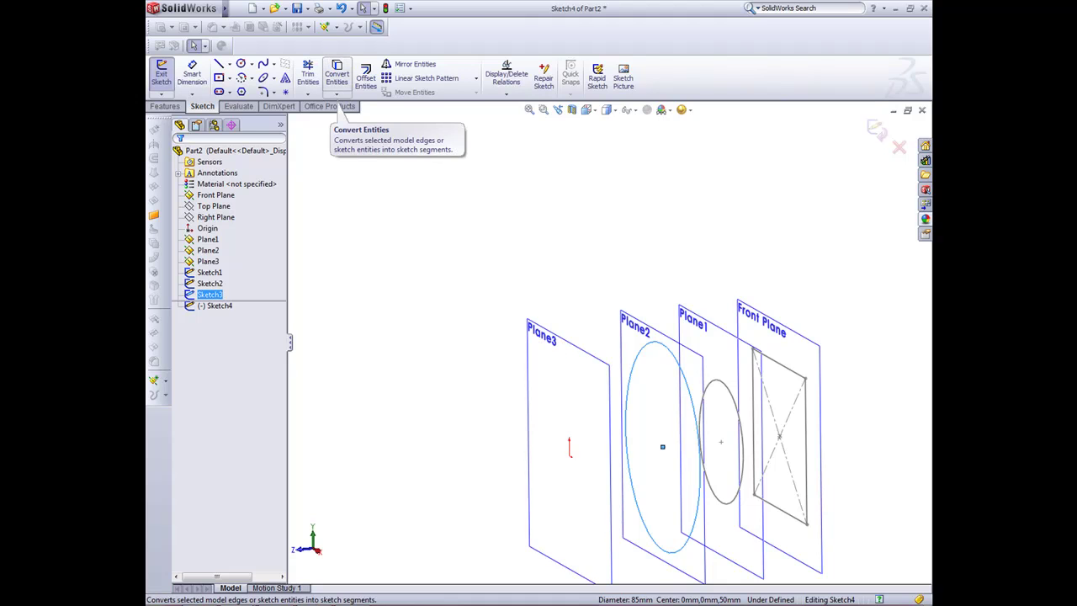
{"action": "left_click", "coordinate": [337, 94]}
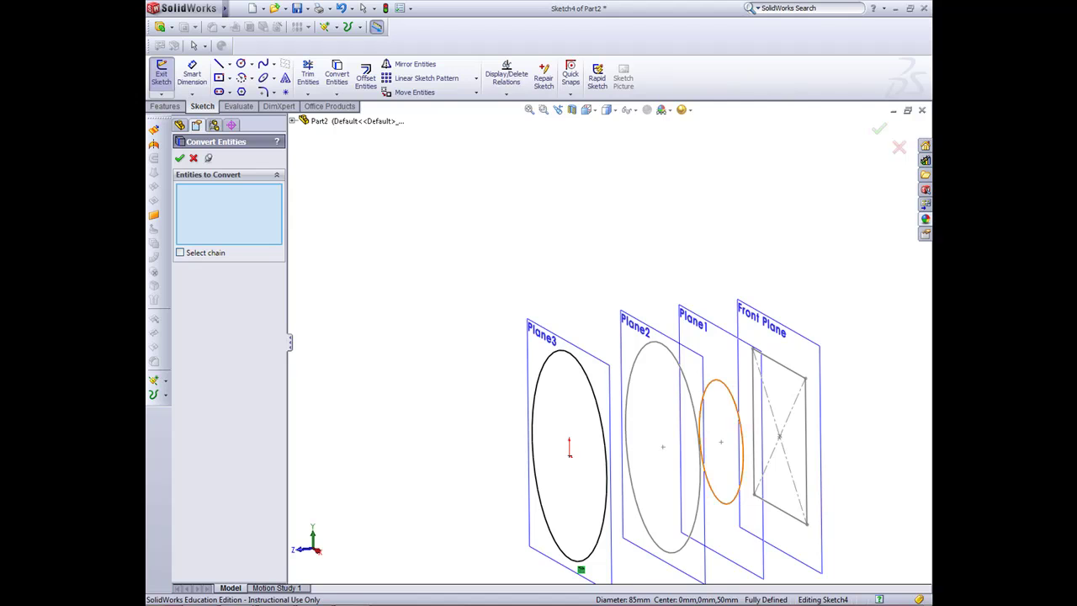
{"action": "key", "text": "Escape"}
{"action": "scroll", "coordinate": [608, 343], "scroll_direction": "up", "scroll_amount": 2}
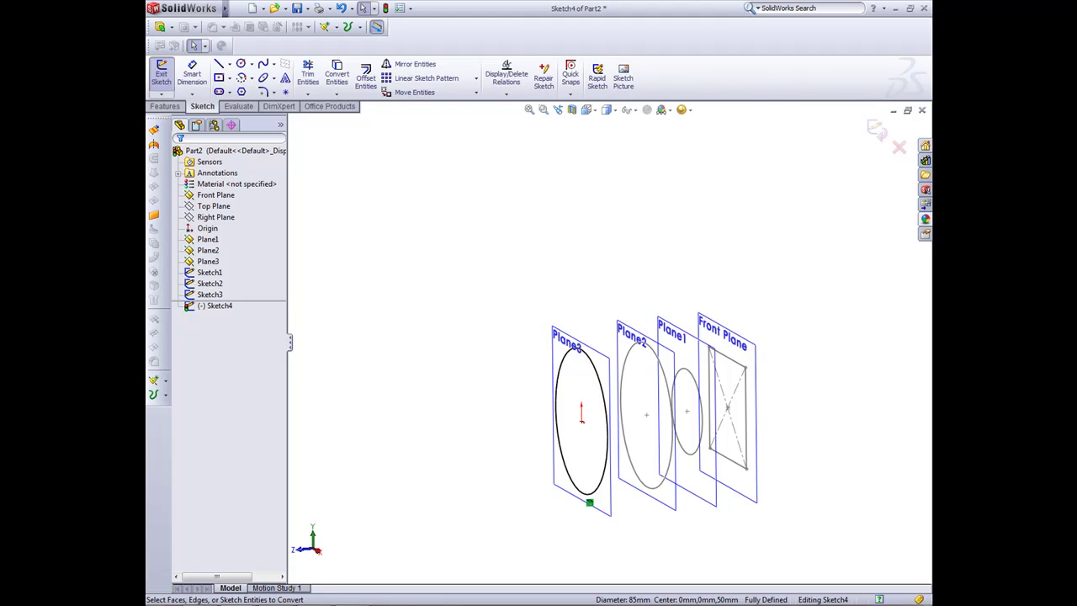
{"action": "mouse_move", "coordinate": [608, 342]}
{"action": "middle_mouse_down"}
{"action": "mouse_move", "coordinate": [572, 342]}
{"action": "mouse_move", "coordinate": [648, 342]}
{"action": "mouse_move", "coordinate": [579, 335]}
{"action": "middle_mouse_up"}
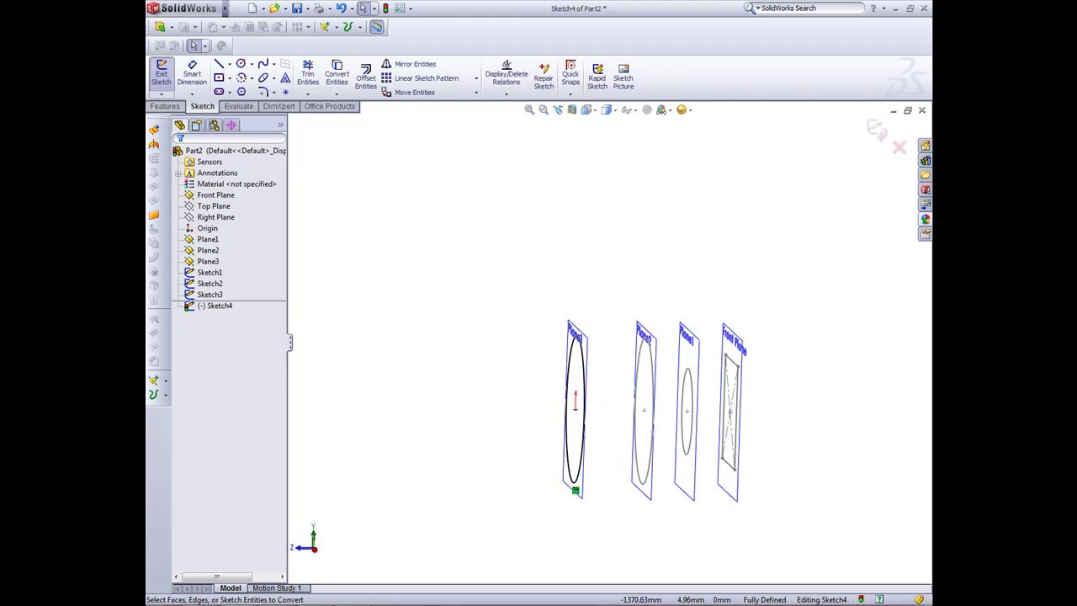
{"action": "left_click", "coordinate": [161, 73]}
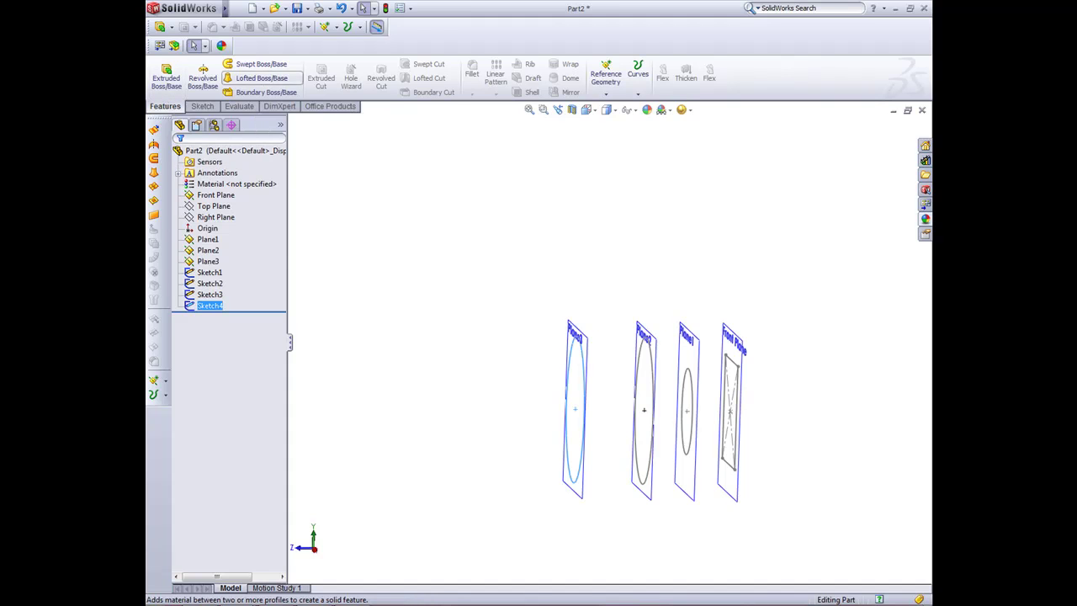
Create a lofted boss with only these profiles, in order: the Front Plane square, then the circles on Plane1, Plane2 and Plane3
{"action": "left_click", "coordinate": [256, 78]}
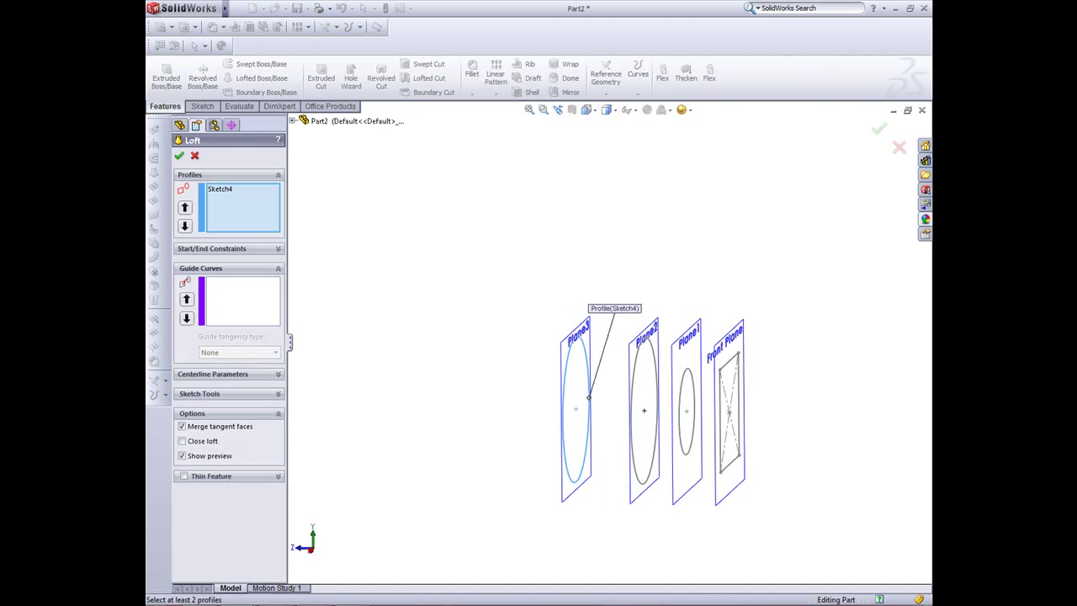
{"action": "right_click", "coordinate": [255, 211]}
{"action": "left_click", "coordinate": [303, 218]}
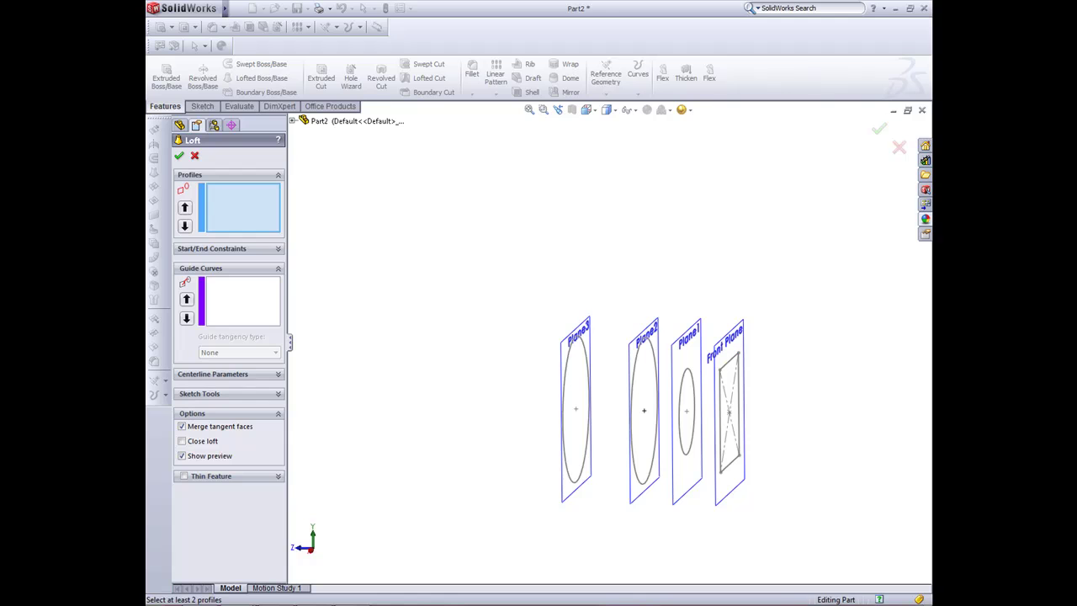
{"action": "left_click", "coordinate": [720, 369]}
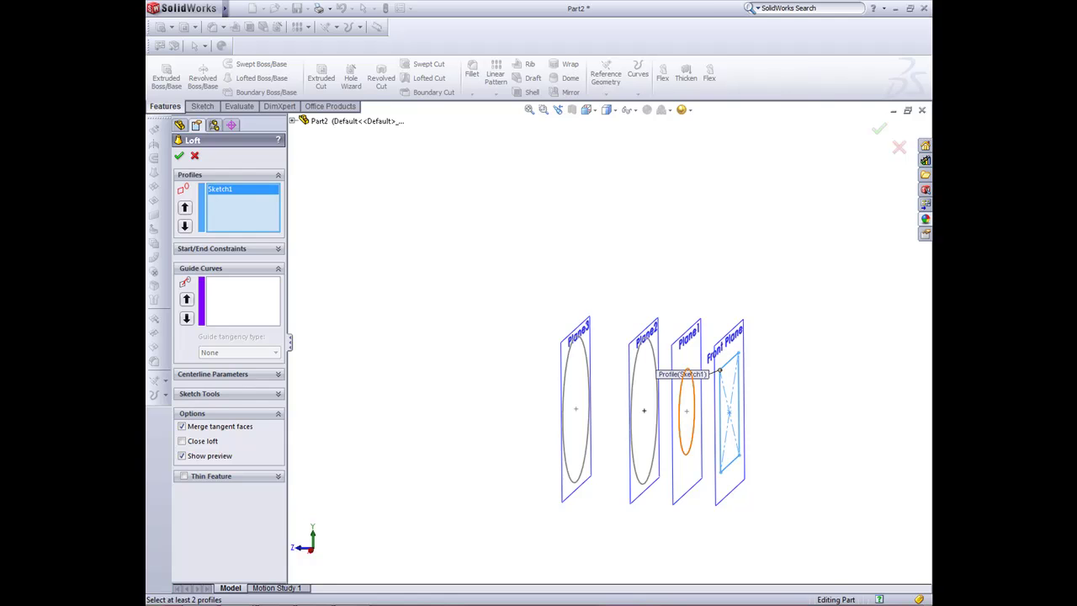
{"action": "left_click", "coordinate": [680, 386]}
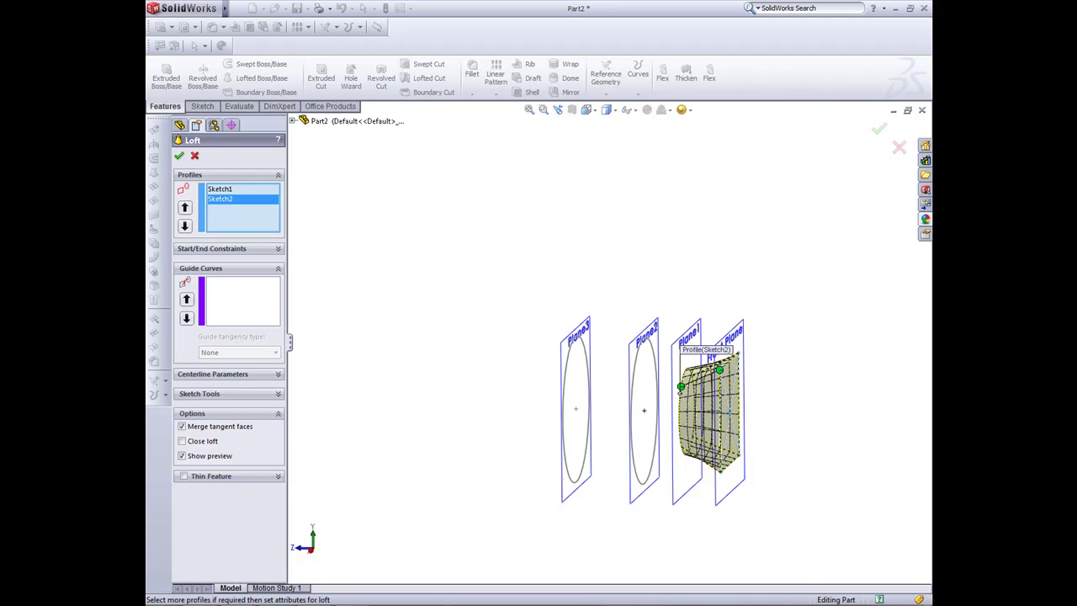
{"action": "left_click", "coordinate": [634, 368]}
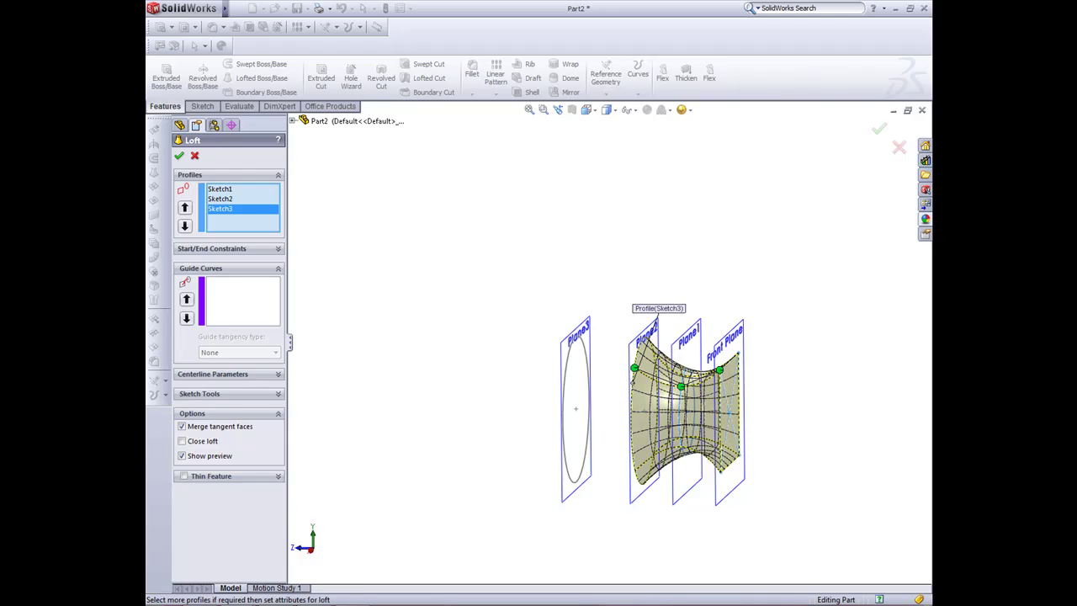
{"action": "left_click", "coordinate": [567, 366]}
{"action": "mouse_move", "coordinate": [566, 367]}
{"action": "middle_mouse_down"}
{"action": "mouse_move", "coordinate": [727, 378]}
{"action": "mouse_move", "coordinate": [740, 362]}
{"action": "middle_mouse_up"}
{"action": "middle_click_drag", "start_coordinate": [589, 404], "coordinate": [563, 404]}
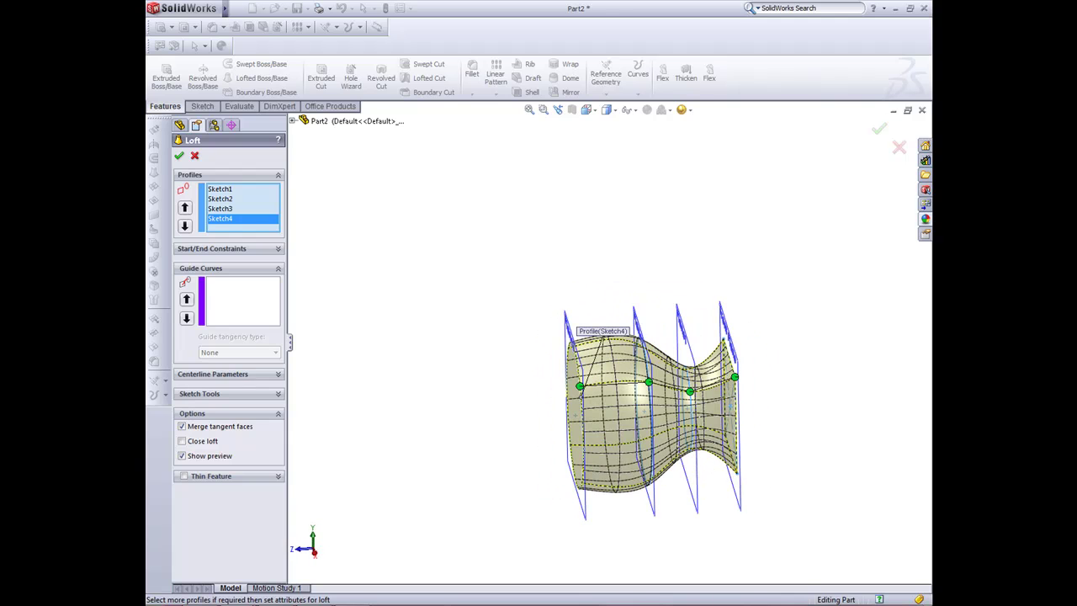
{"action": "left_click", "coordinate": [179, 156]}
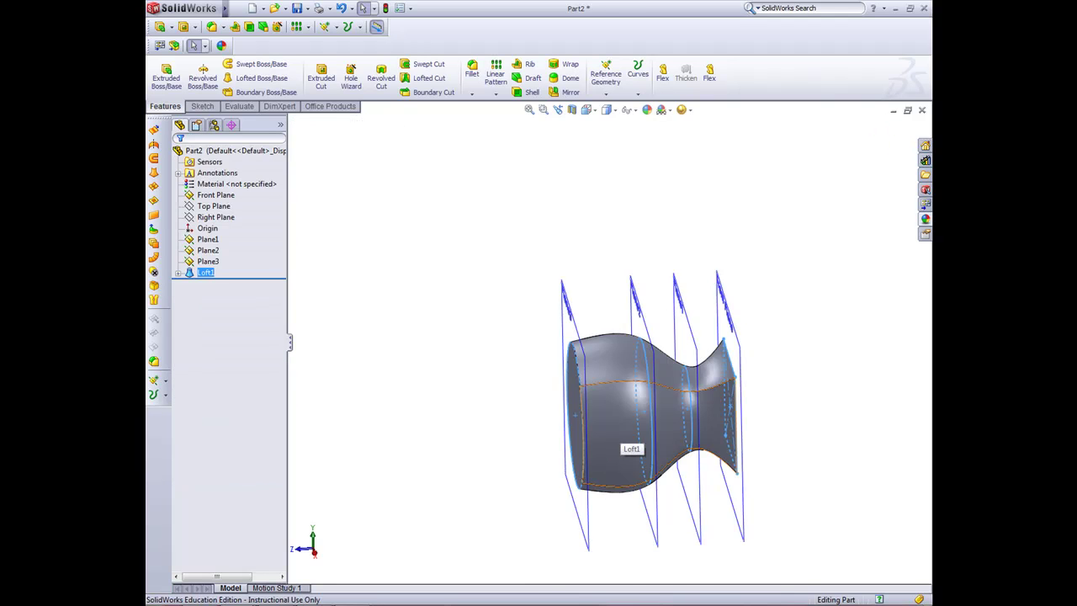
Create a reference plane offset 200 mm from the Front Plane, flipped to the side opposite the lofted body
{"action": "scroll", "coordinate": [656, 439], "scroll_direction": "down", "scroll_amount": 2}
{"action": "mouse_move", "coordinate": [657, 387]}
{"action": "middle_mouse_down"}
{"action": "mouse_move", "coordinate": [555, 370]}
{"action": "mouse_move", "coordinate": [657, 391]}
{"action": "middle_mouse_up"}
{"action": "scroll", "coordinate": [648, 387], "scroll_direction": "up", "scroll_amount": 3}
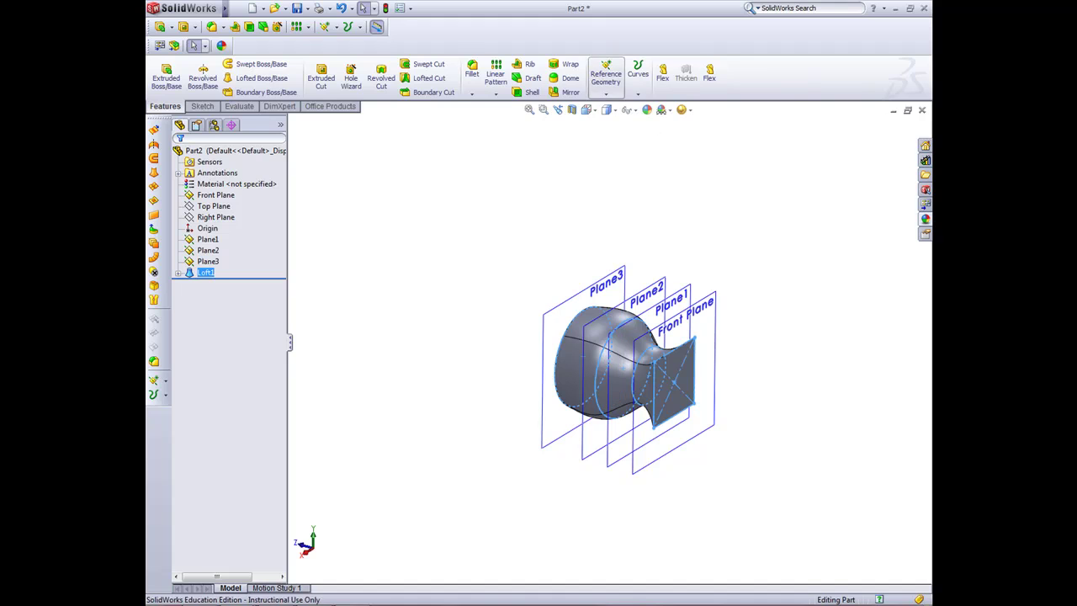
{"action": "left_click", "coordinate": [606, 94]}
{"action": "left_click", "coordinate": [621, 104]}
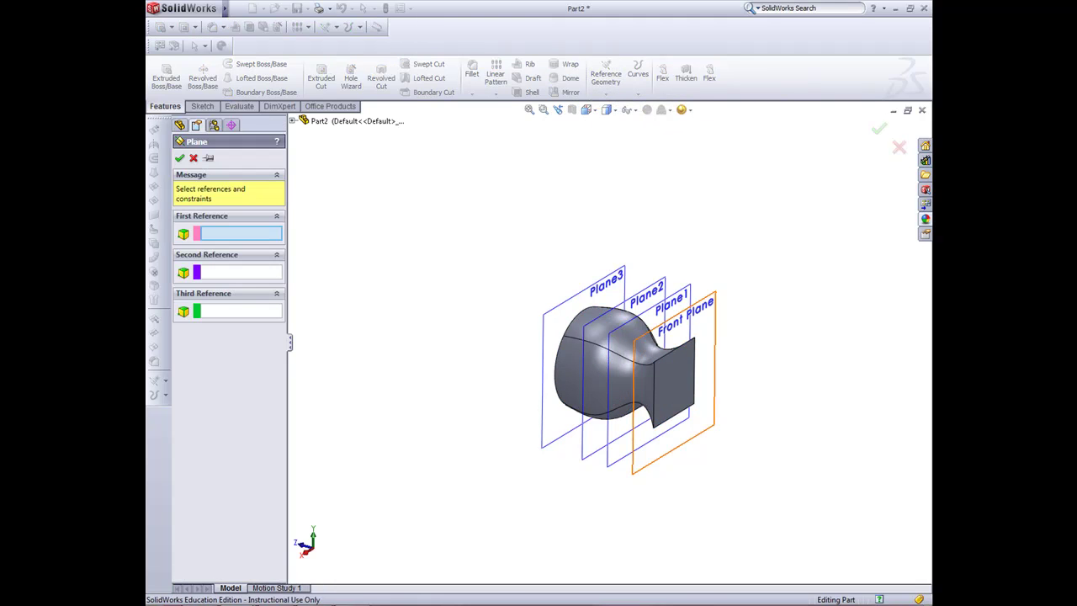
{"action": "left_click", "coordinate": [685, 317]}
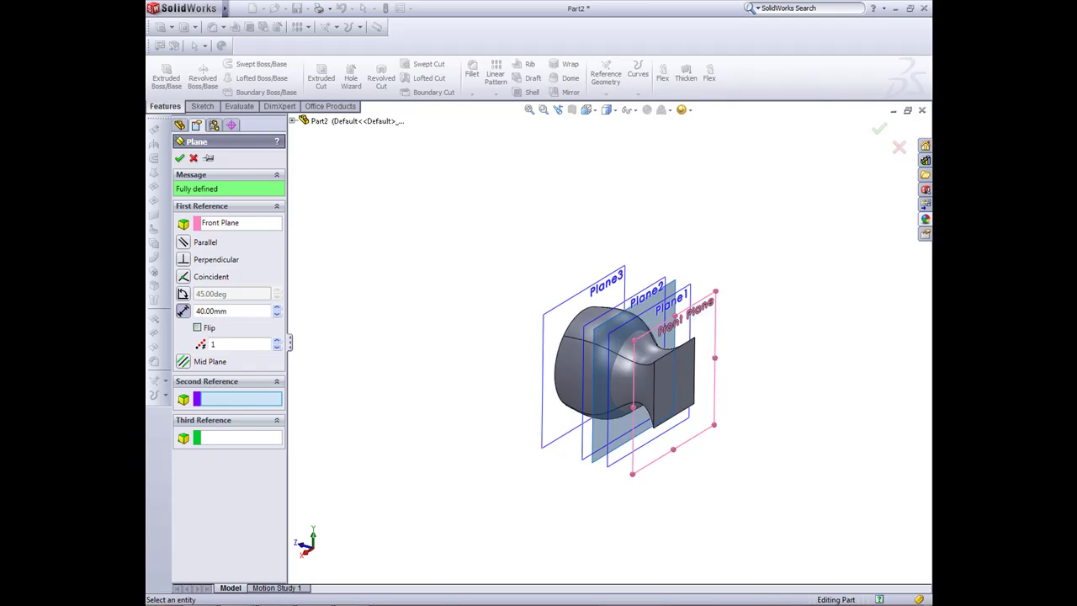
{"action": "double_click", "coordinate": [220, 310]}
{"action": "type", "text": "200"}
{"action": "key", "text": "Return"}
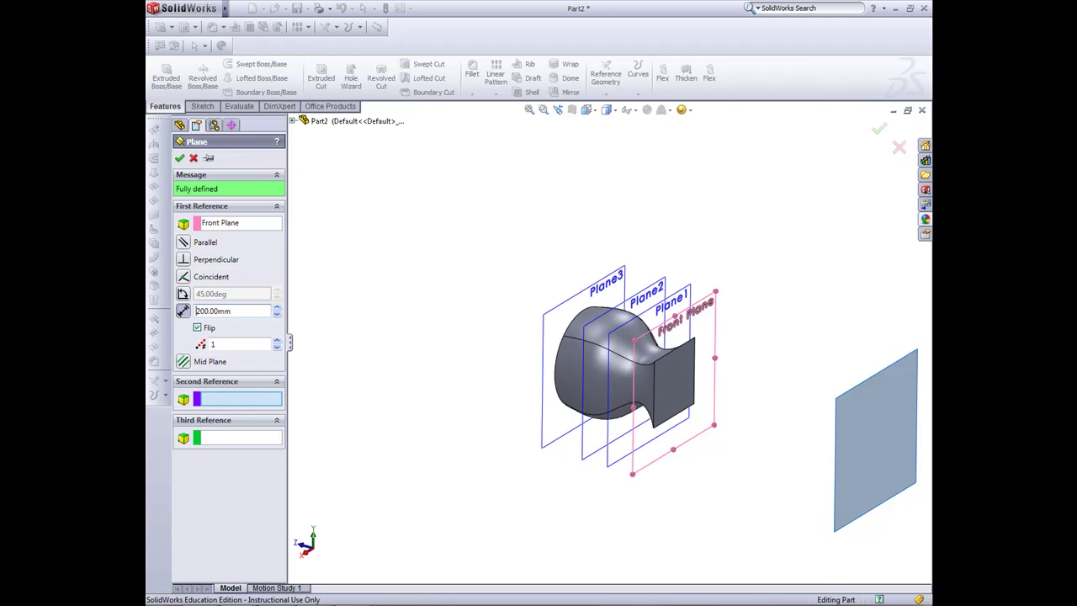
{"action": "key", "text": "Return"}
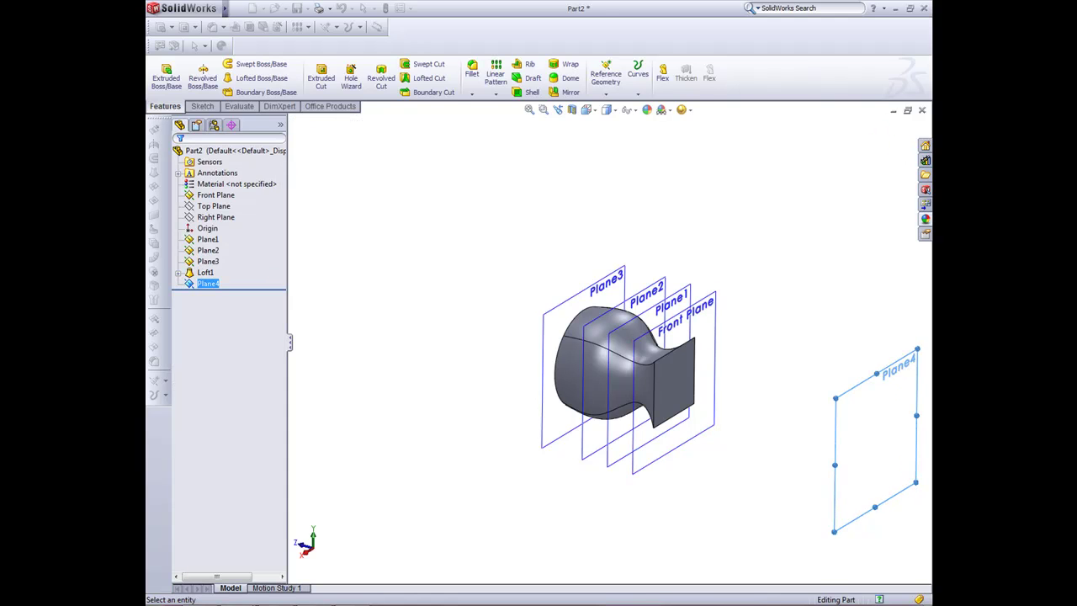
Start a sketch on Plane4, viewed straight on, and draw a center rectangle about 178 by 42 mm centered on the origin
{"action": "middle_click_drag", "start_coordinate": [589, 378], "coordinate": [522, 345]}
{"action": "right_click", "coordinate": [745, 351]}
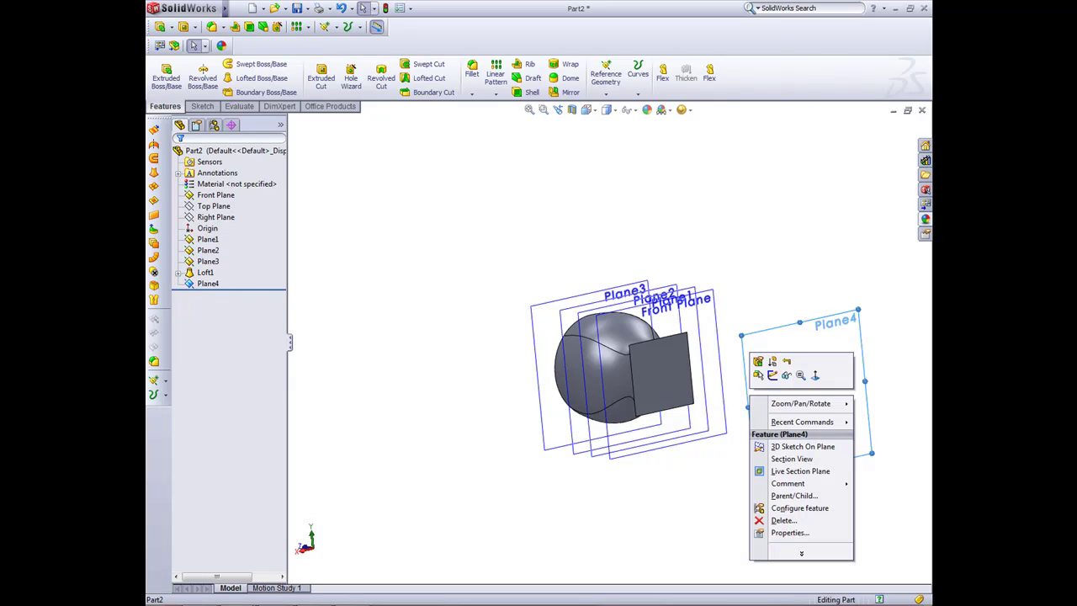
{"action": "left_click", "coordinate": [767, 377]}
{"action": "key", "text": "space"}
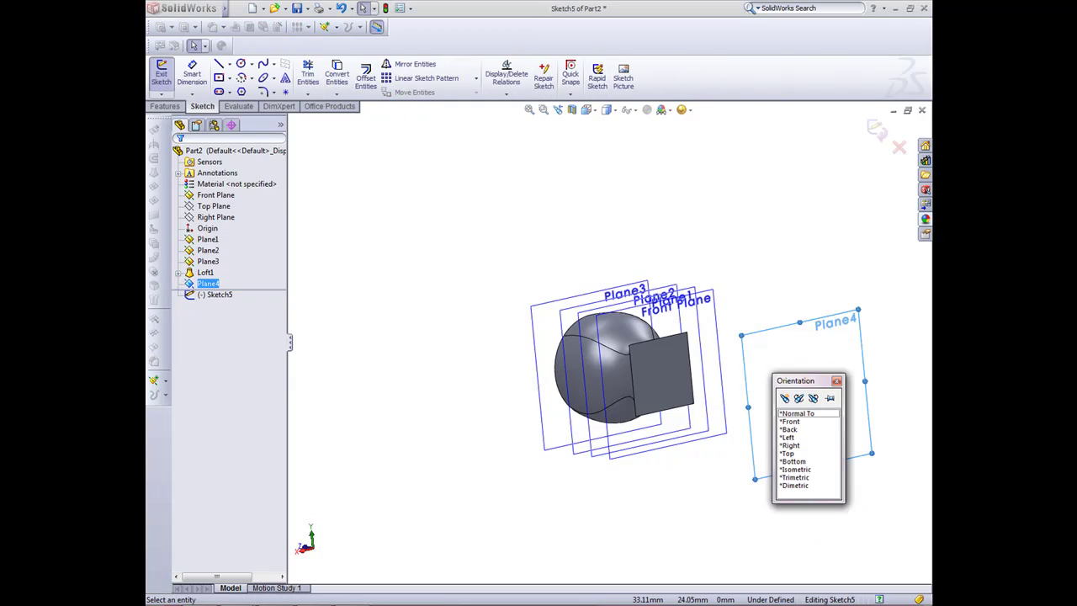
{"action": "double_click", "coordinate": [796, 413]}
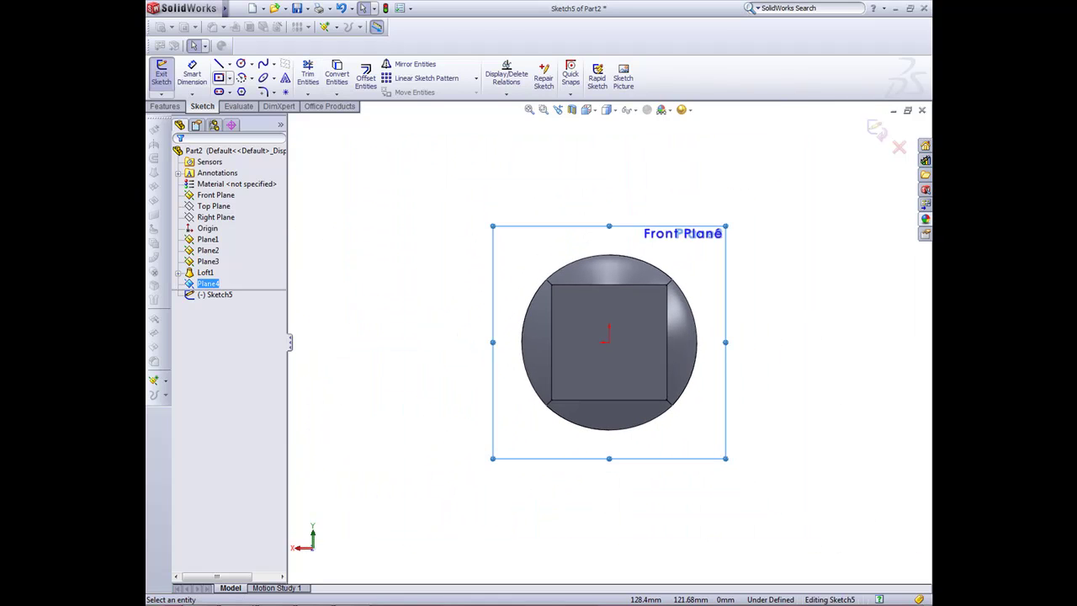
{"action": "left_click", "coordinate": [219, 77]}
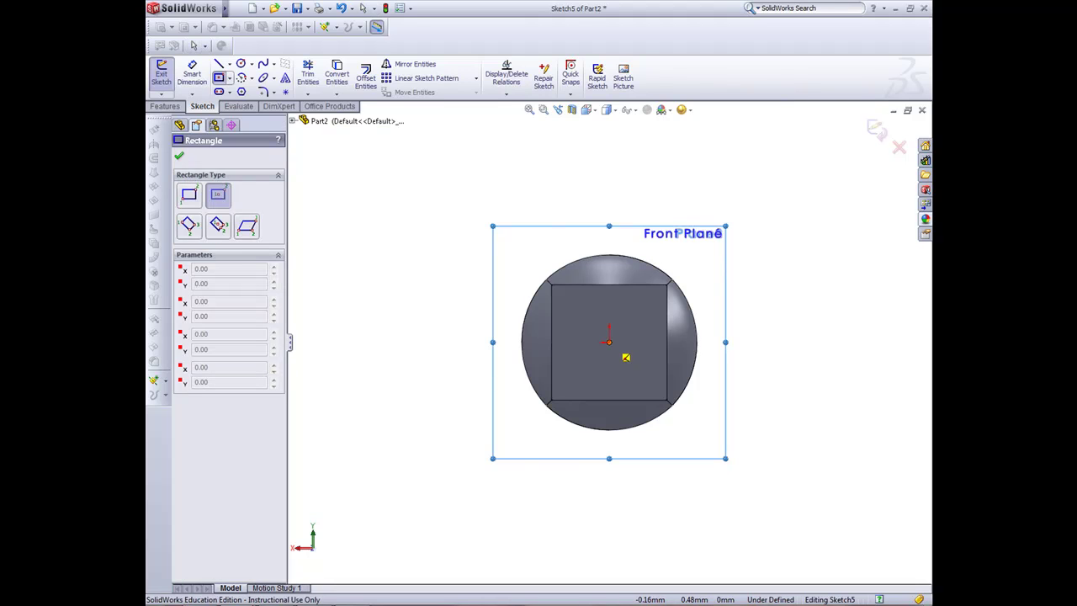
{"action": "left_click", "coordinate": [609, 341]}
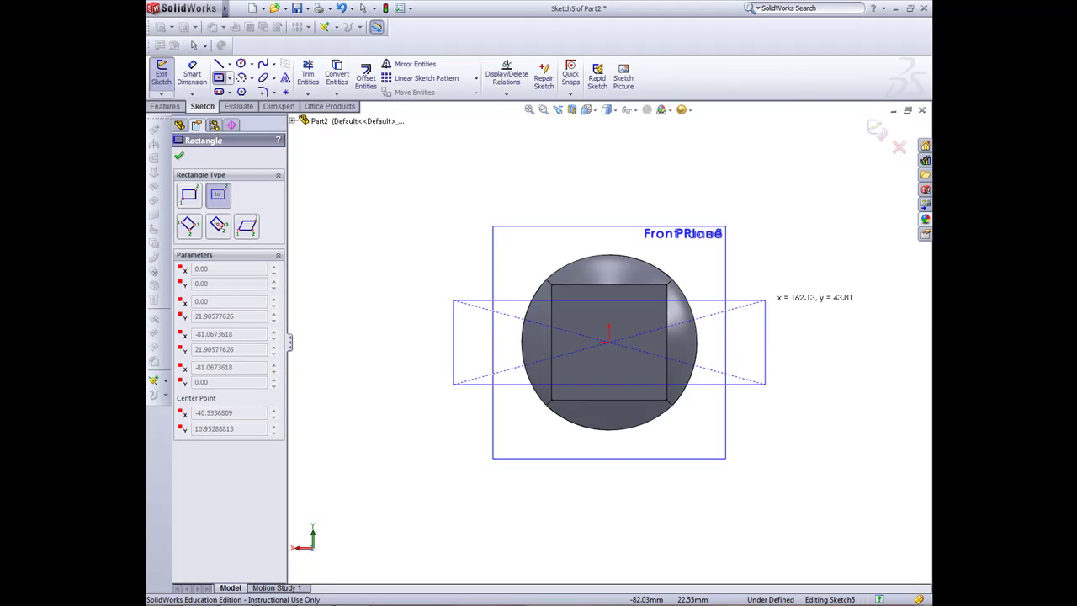
{"action": "left_click", "coordinate": [781, 302]}
Dimension the rectangle's horizontal edge on Plane4 to 150 mm
{"action": "left_click", "coordinate": [192, 74]}
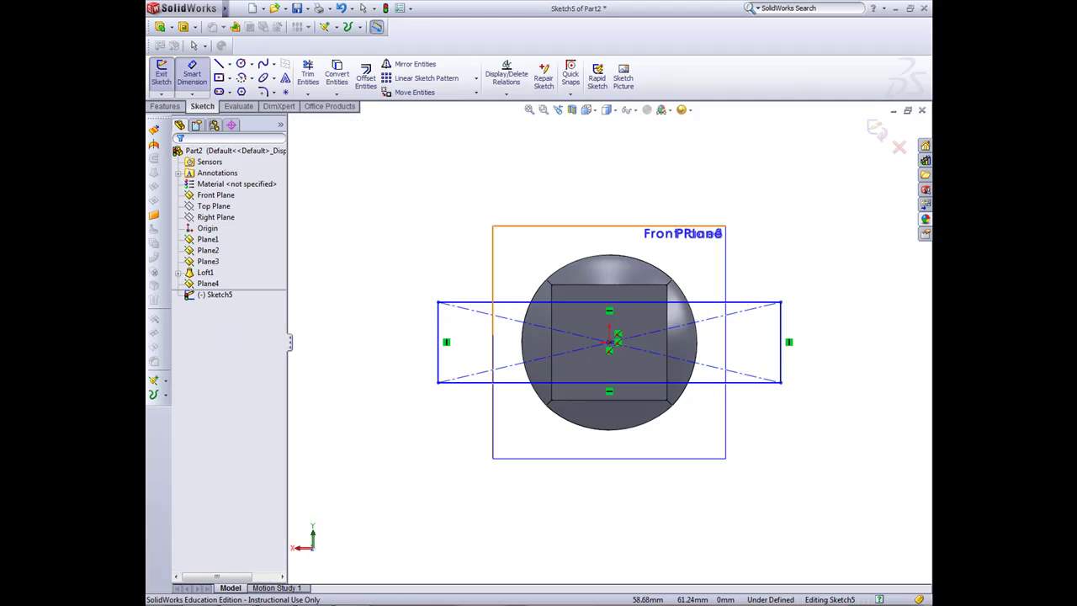
{"action": "left_click", "coordinate": [609, 302]}
{"action": "left_click", "coordinate": [609, 165]}
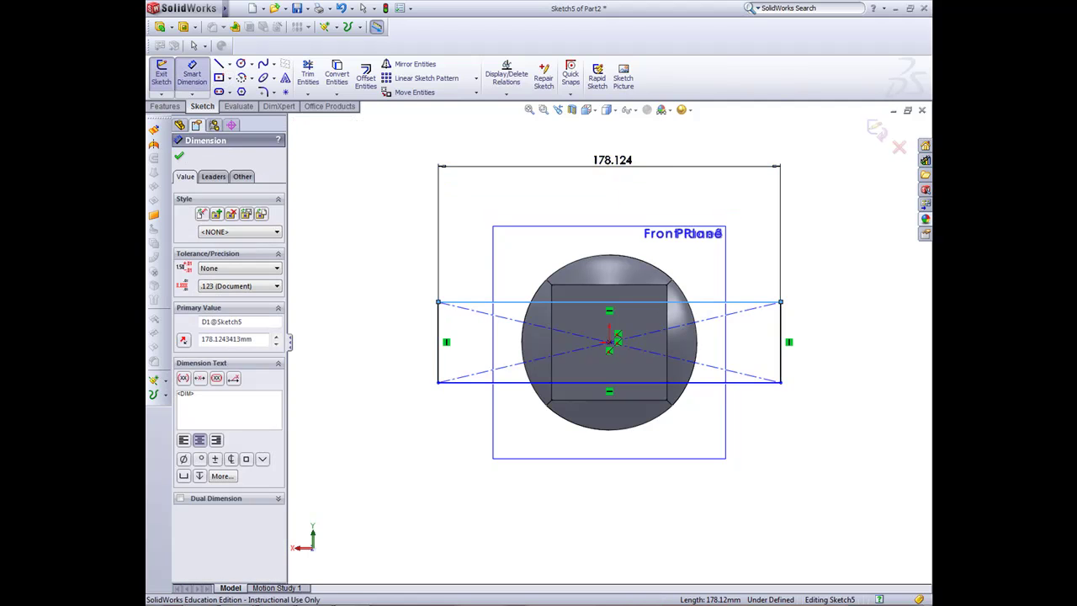
{"action": "type", "text": "150"}
{"action": "key", "text": "Return"}
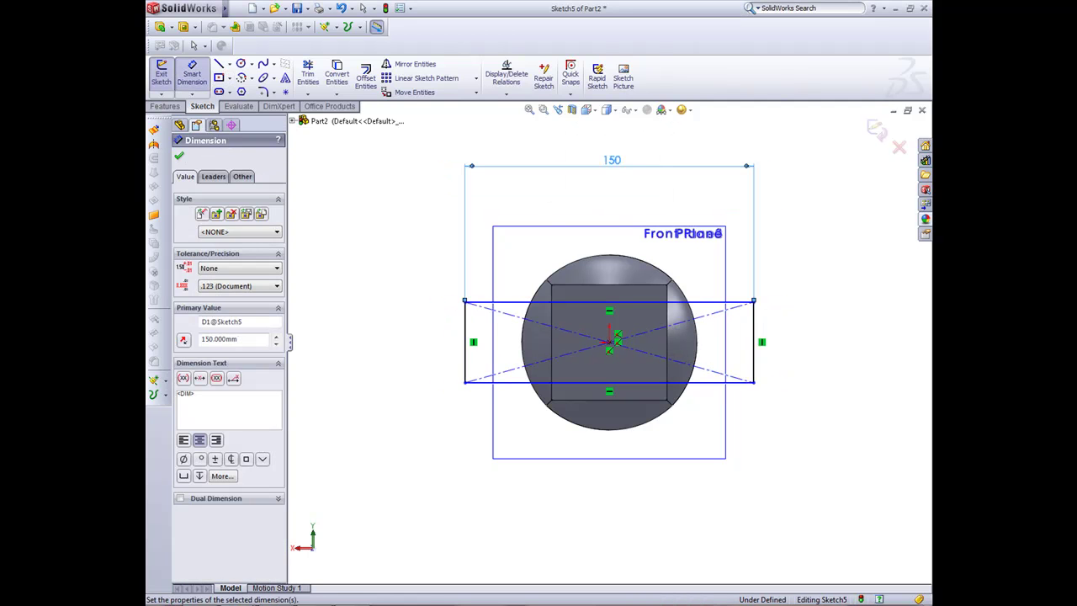
Dimension the rectangle's vertical edge on Plane4 to 5 mm and exit the sketch
{"action": "left_click", "coordinate": [754, 341]}
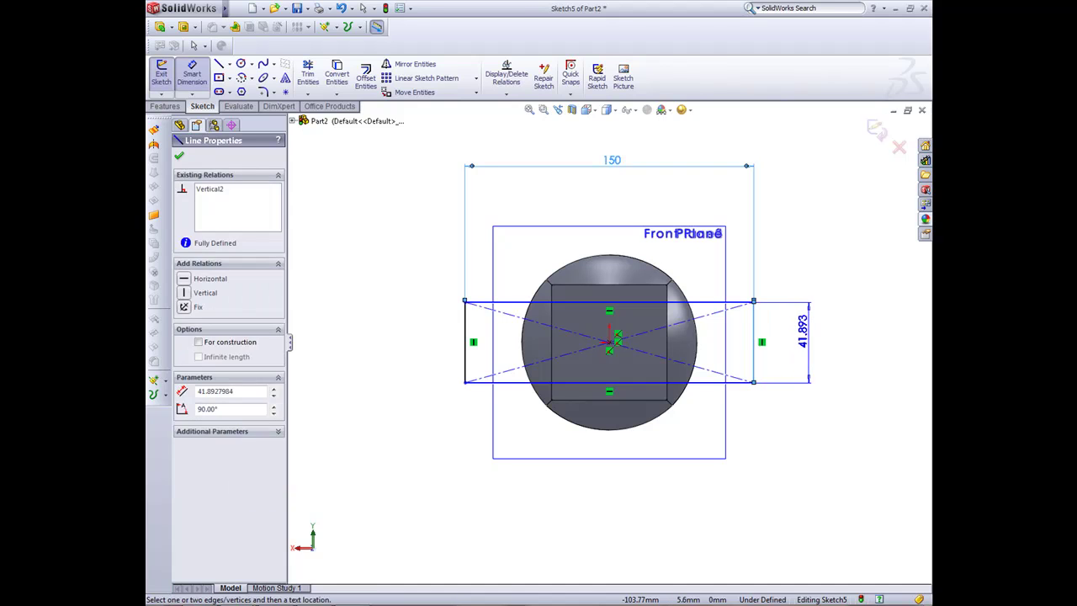
{"action": "left_click", "coordinate": [806, 337]}
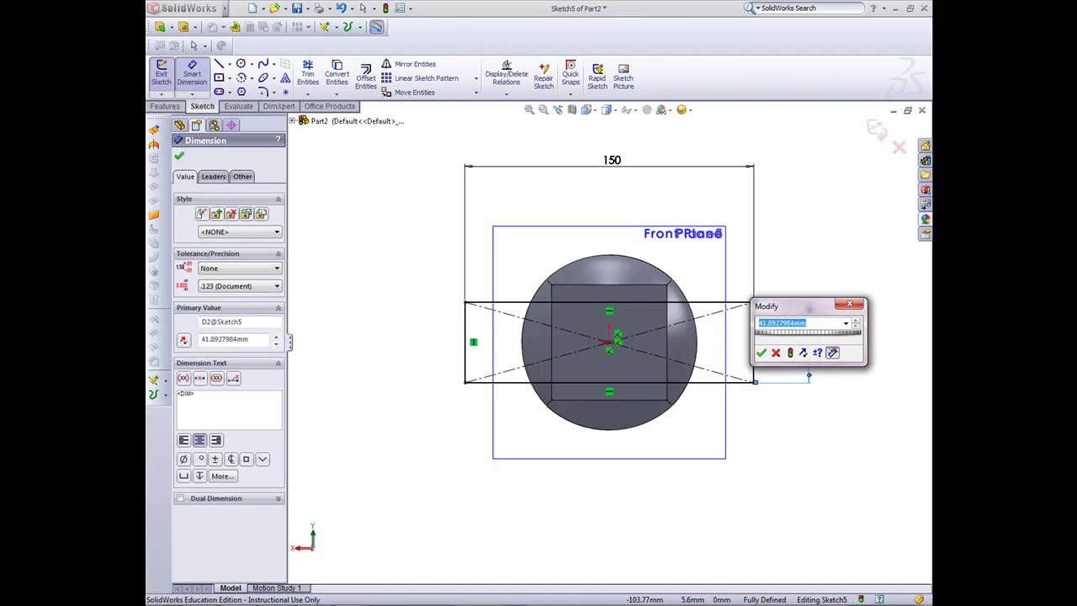
{"action": "type", "text": "5"}
{"action": "key", "text": "Return"}
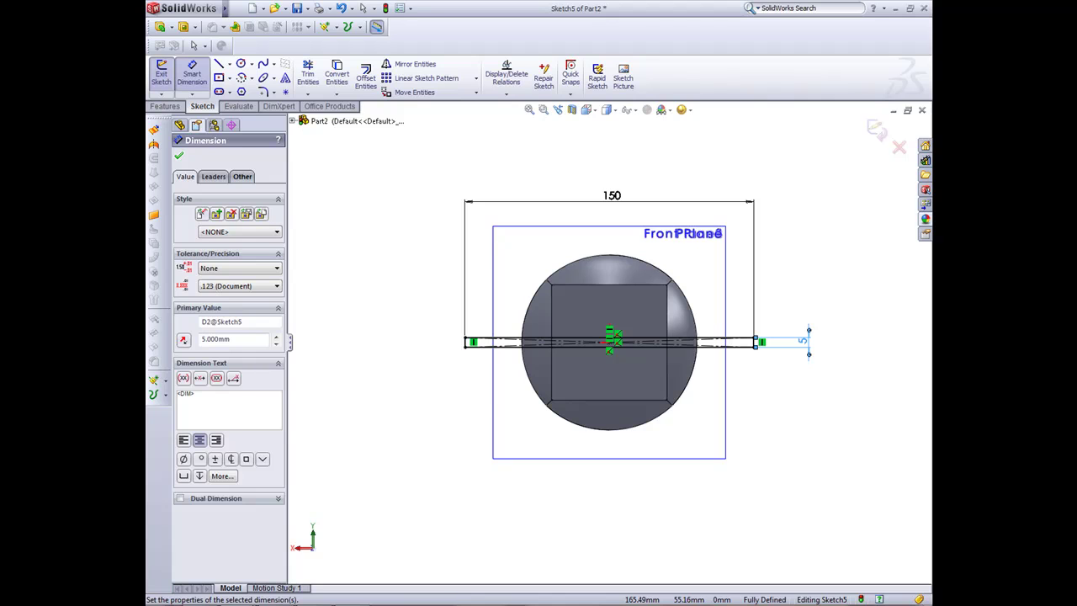
{"action": "left_click", "coordinate": [179, 156]}
{"action": "middle_click_drag", "start_coordinate": [493, 288], "coordinate": [538, 313]}
{"action": "scroll", "coordinate": [610, 343], "scroll_direction": "up", "scroll_amount": 2}
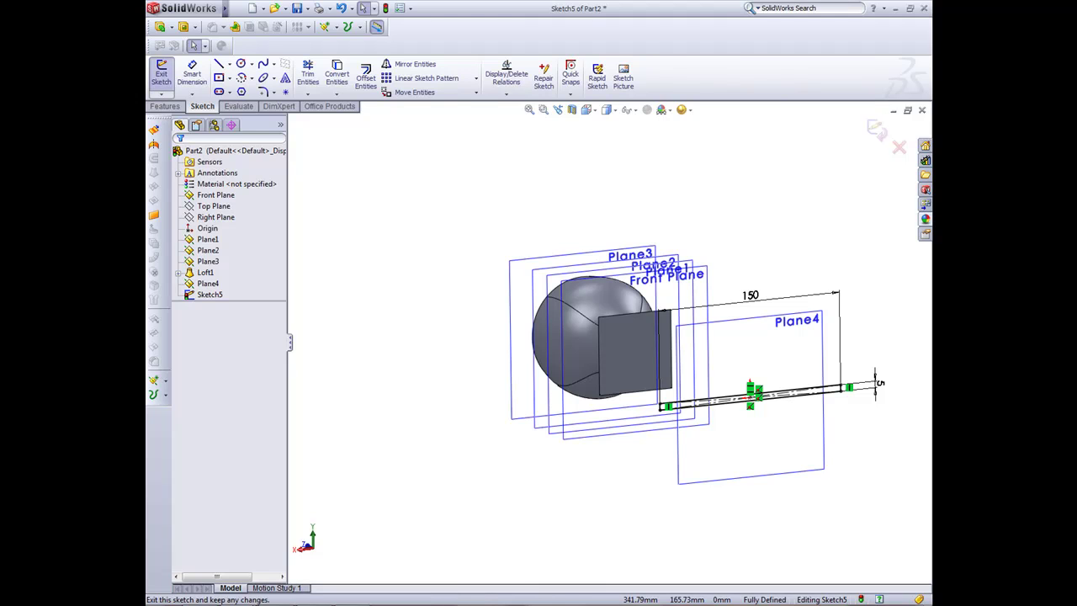
{"action": "left_click", "coordinate": [161, 74]}
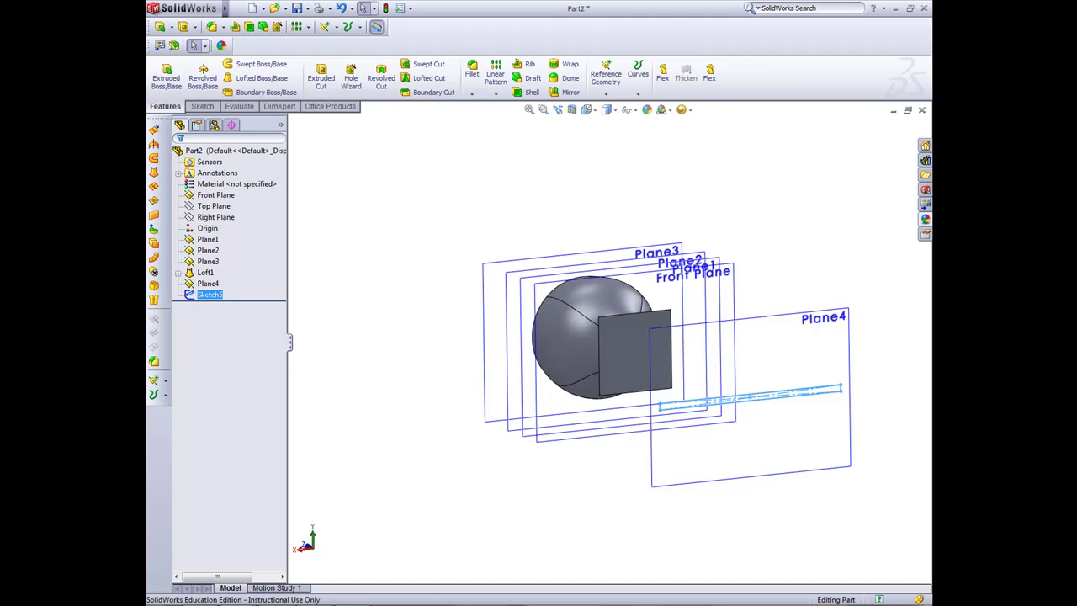
{"action": "key", "text": "Escape"}
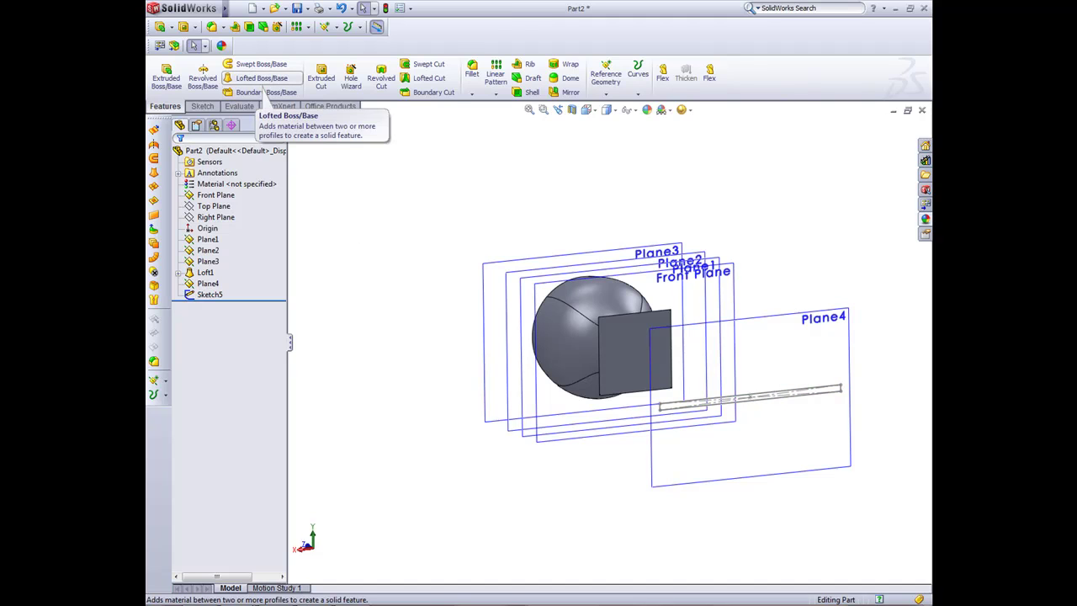
Start a Lofted Boss/Base between the square Sketch1 of the existing loft and the thin rectangular Sketch5 on Plane4
{"action": "left_click", "coordinate": [257, 78]}
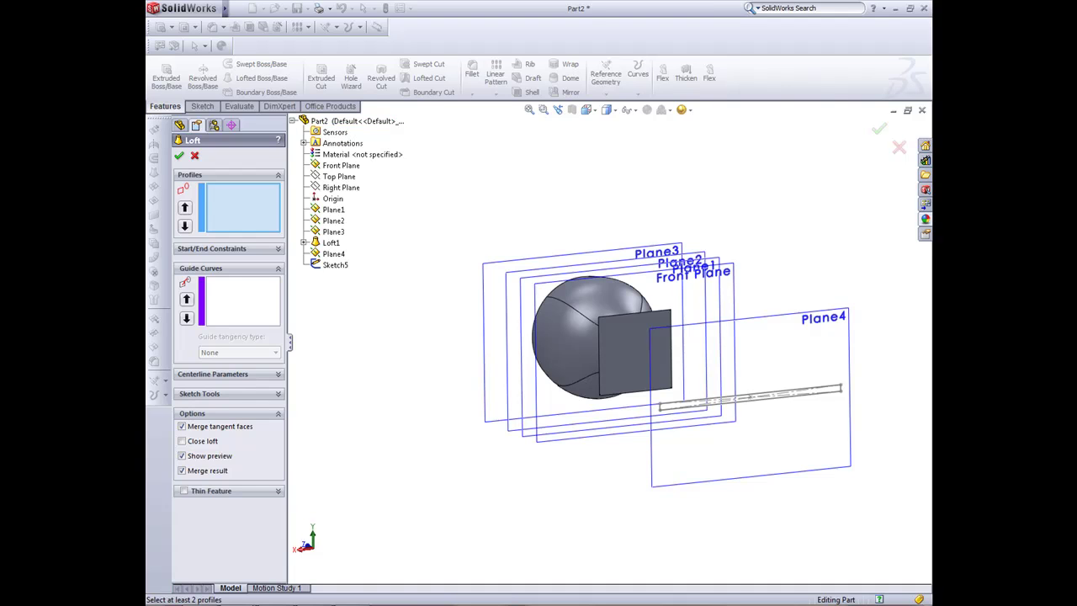
{"action": "left_click", "coordinate": [303, 243]}
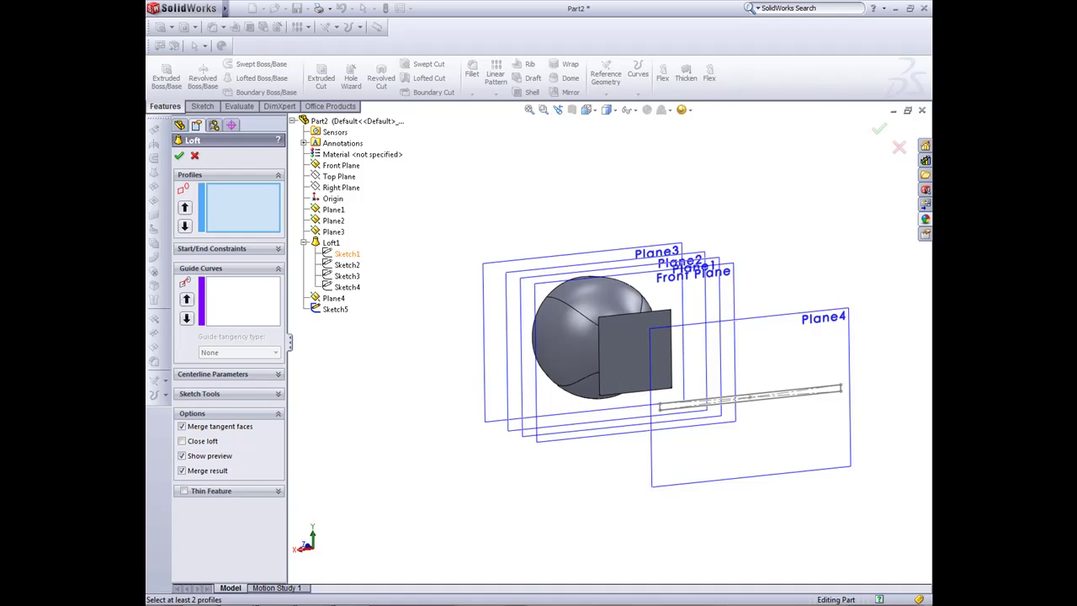
{"action": "left_click", "coordinate": [343, 253]}
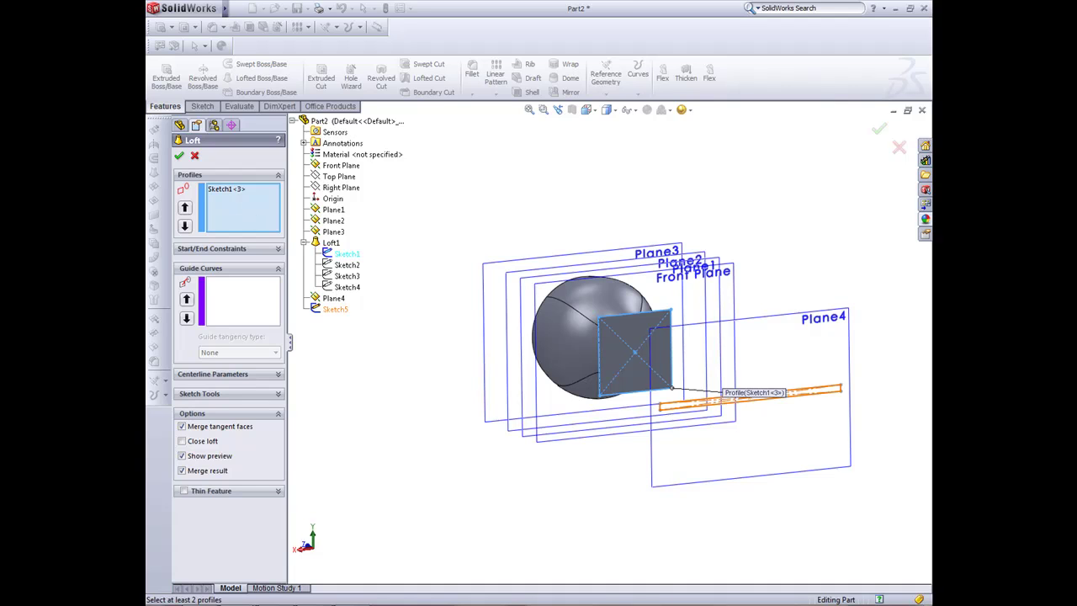
{"action": "left_click", "coordinate": [335, 308]}
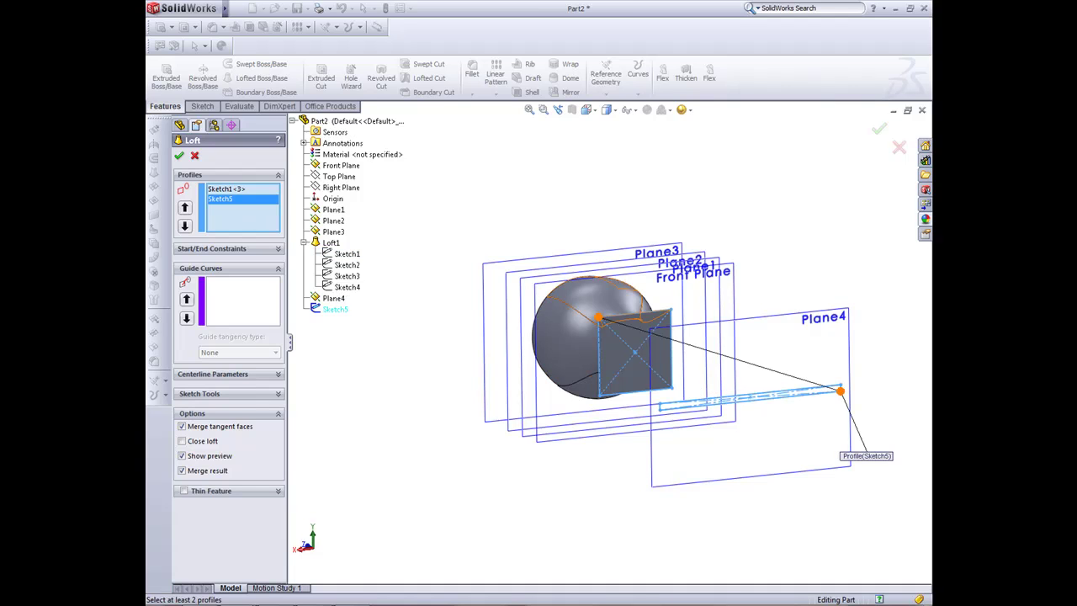
Align the loft connector points to matching lower corners of the square and thin rectangular profiles, and complete the loft
{"action": "middle_click_drag", "start_coordinate": [639, 362], "coordinate": [542, 393]}
{"action": "left_click_drag", "start_coordinate": [746, 438], "coordinate": [546, 434]}
{"action": "left_click_drag", "start_coordinate": [714, 301], "coordinate": [635, 376]}
{"action": "middle_click_drag", "start_coordinate": [504, 396], "coordinate": [589, 371]}
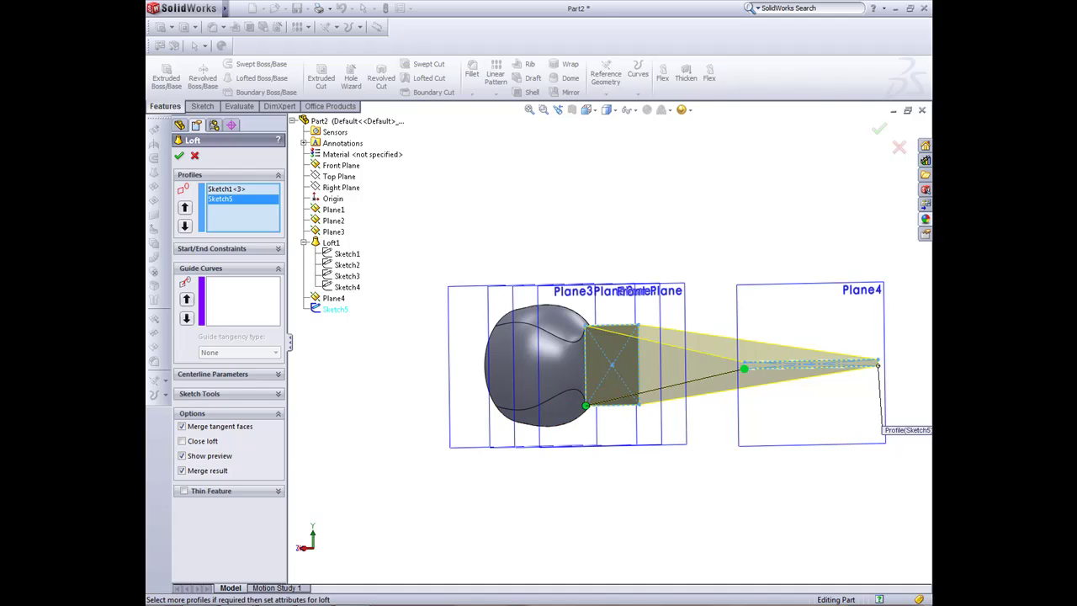
{"action": "middle_click_drag", "start_coordinate": [690, 374], "coordinate": [633, 389]}
{"action": "mouse_move", "coordinate": [598, 393]}
{"action": "left_mouse_down"}
{"action": "mouse_move", "coordinate": [595, 318]}
{"action": "mouse_move", "coordinate": [599, 394]}
{"action": "left_mouse_up"}
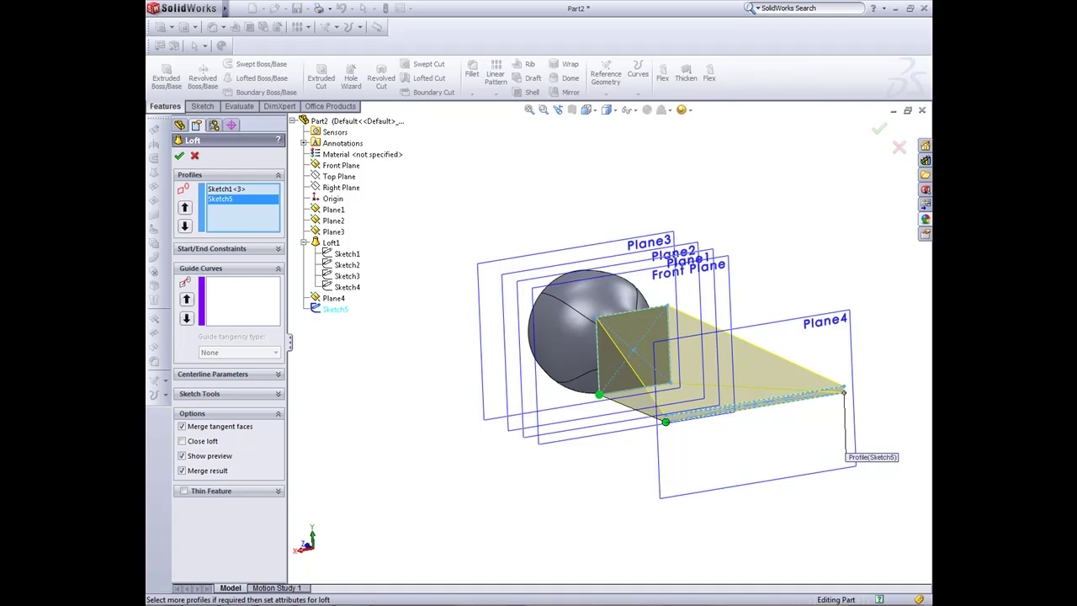
{"action": "key", "text": "Return"}
{"action": "middle_click_drag", "start_coordinate": [639, 388], "coordinate": [703, 421]}
Look up the Flex command in the Features category of the toolbar customization settings and close them
{"action": "right_click", "coordinate": [772, 69]}
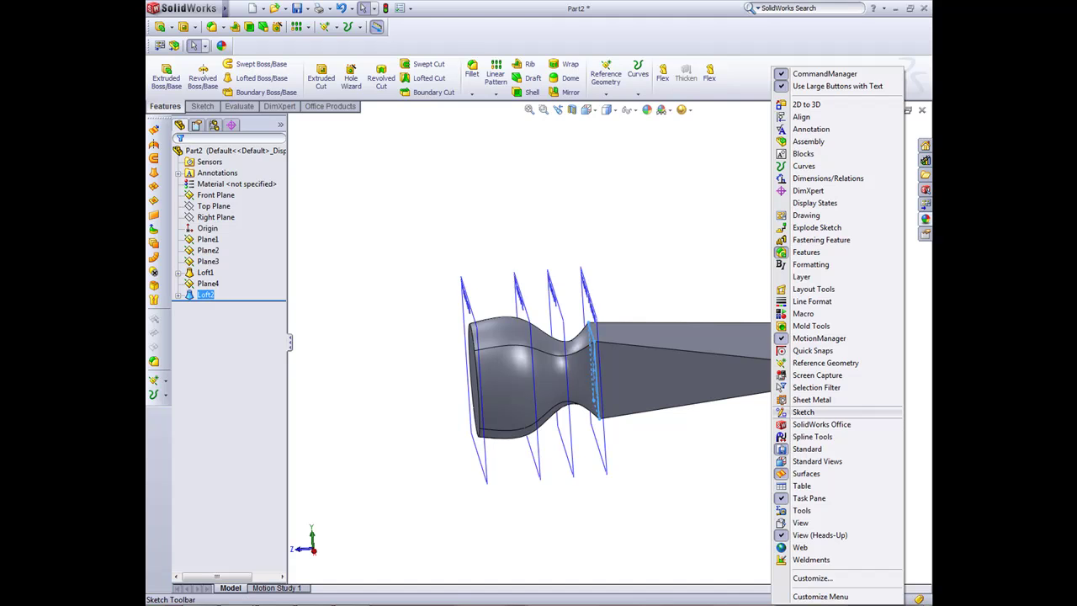
{"action": "left_click", "coordinate": [812, 578]}
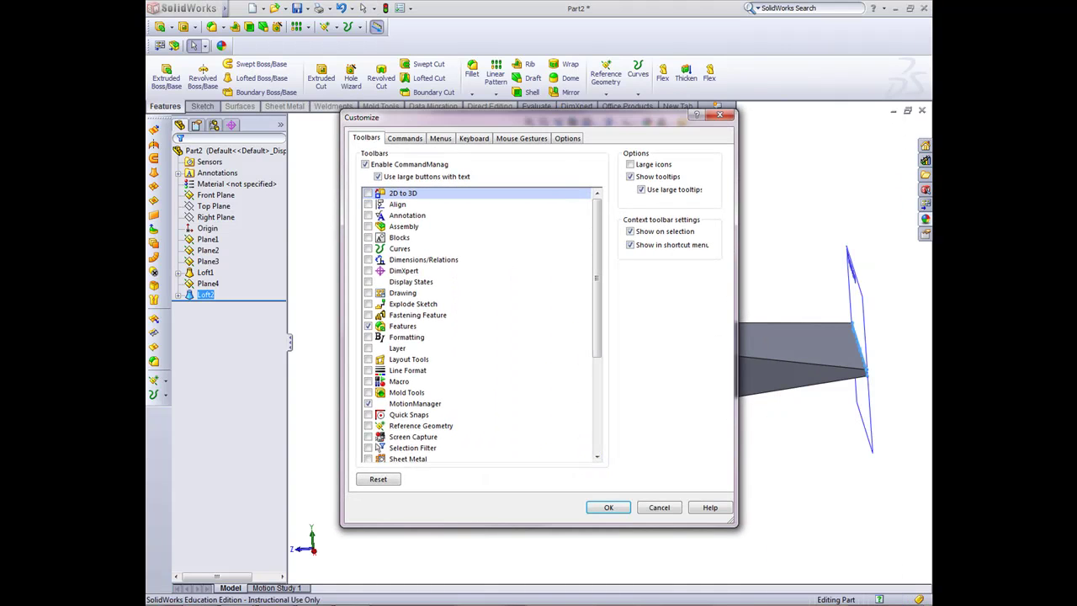
{"action": "left_click", "coordinate": [405, 138]}
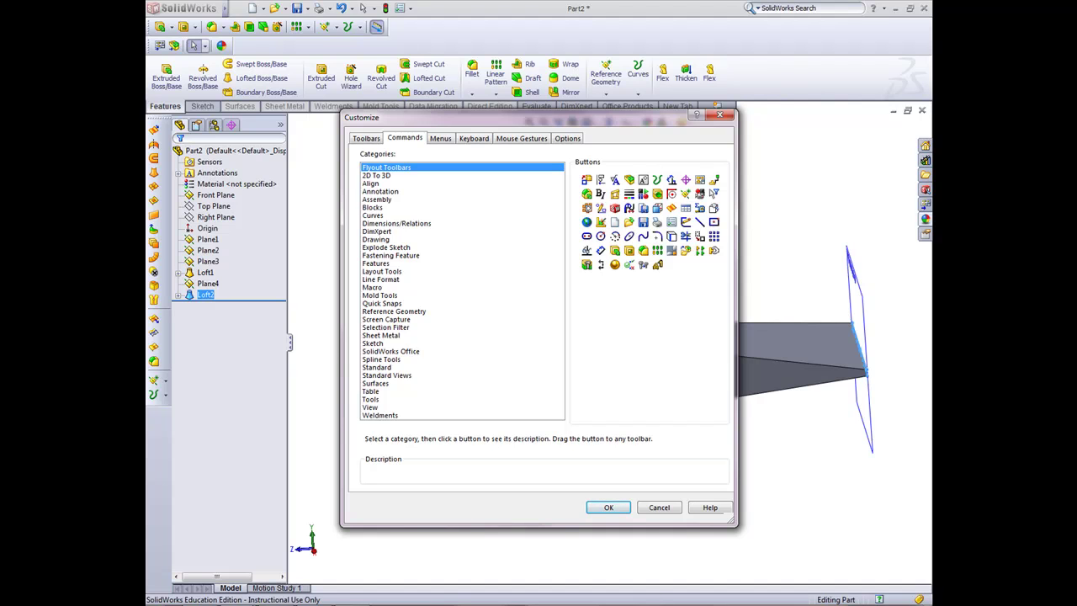
{"action": "left_click", "coordinate": [375, 263]}
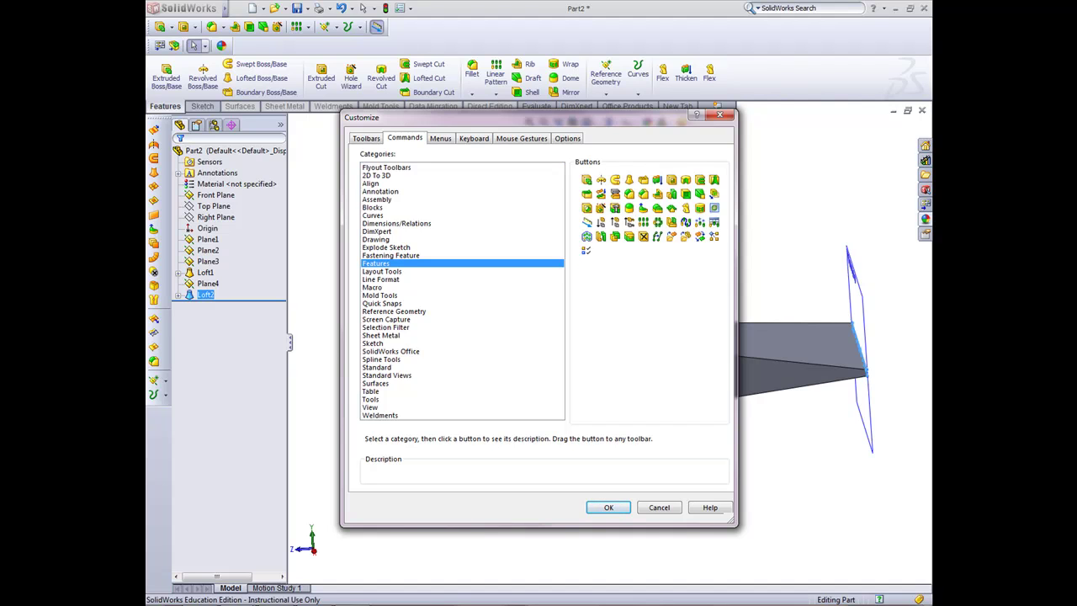
{"action": "left_click", "coordinate": [679, 208]}
{"action": "left_click_drag", "start_coordinate": [706, 149], "coordinate": [741, 67]}
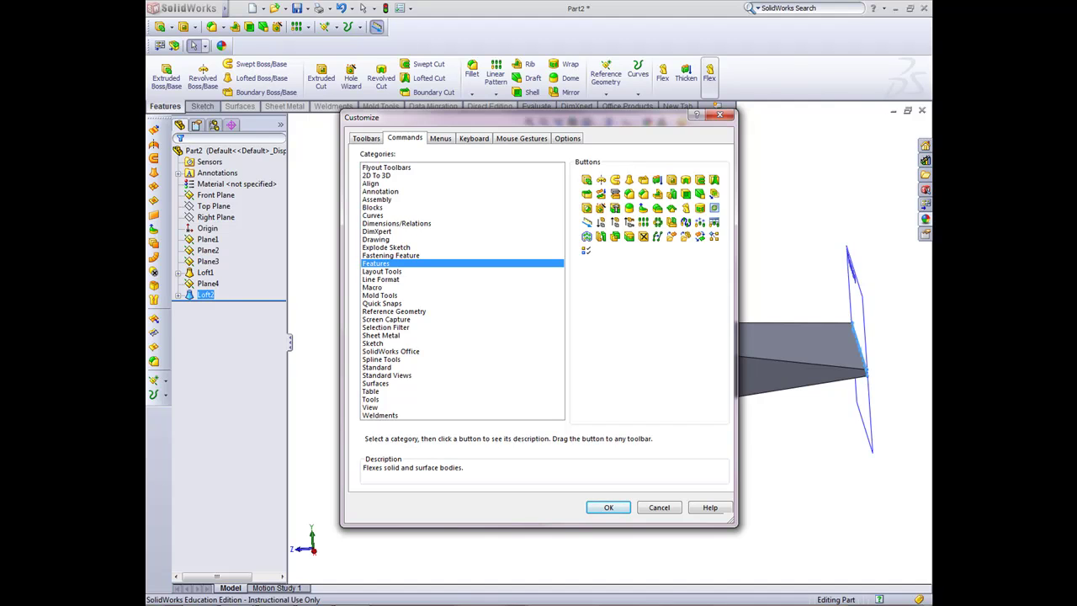
{"action": "left_click", "coordinate": [709, 77]}
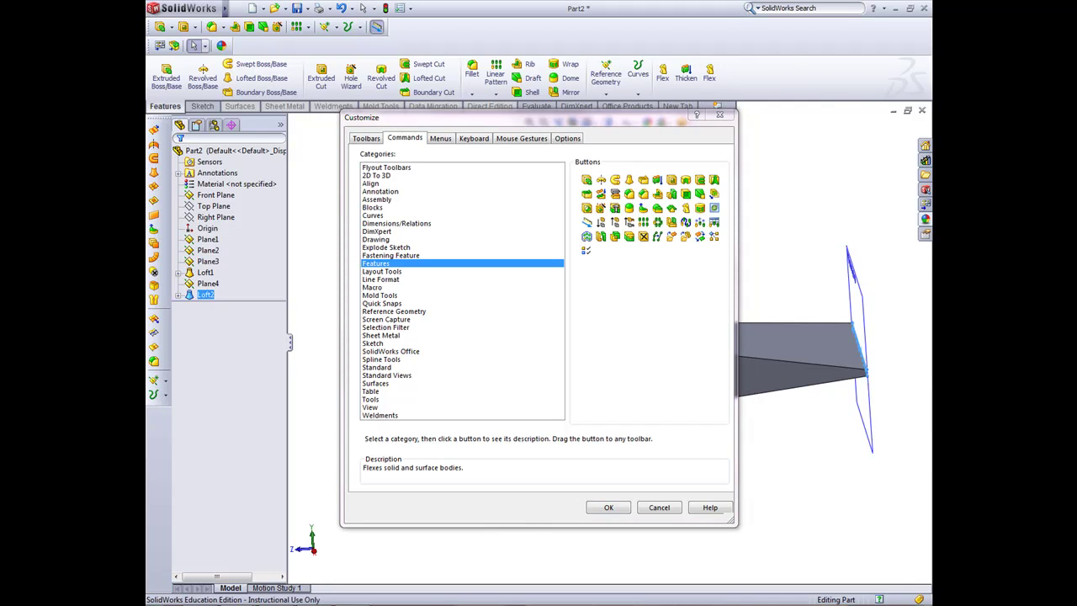
{"action": "left_click_drag", "start_coordinate": [703, 117], "coordinate": [613, 168]}
{"action": "left_click", "coordinate": [663, 77]}
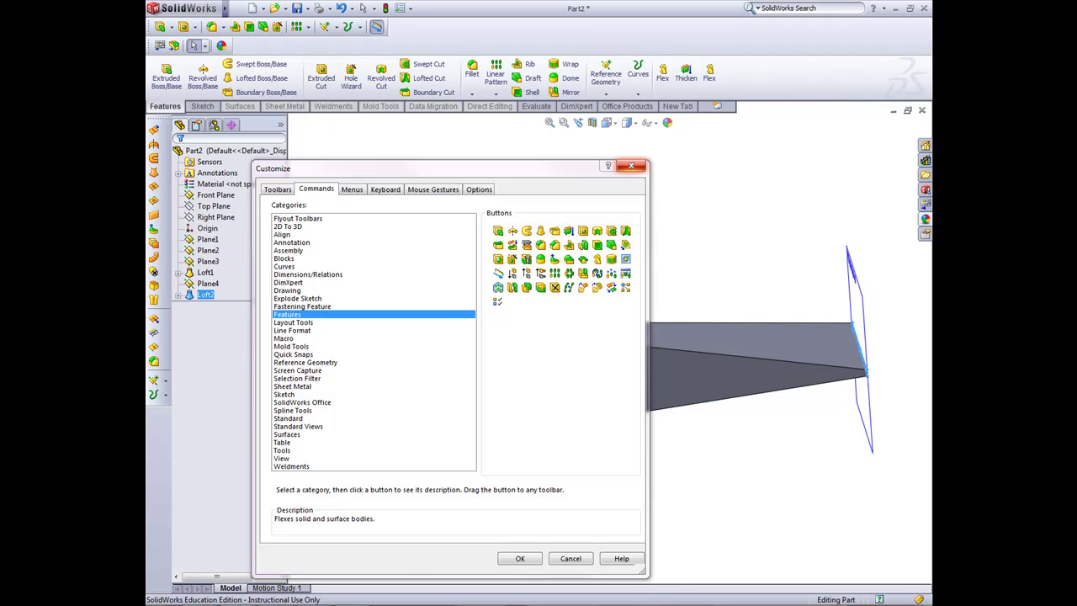
{"action": "left_click", "coordinate": [631, 165]}
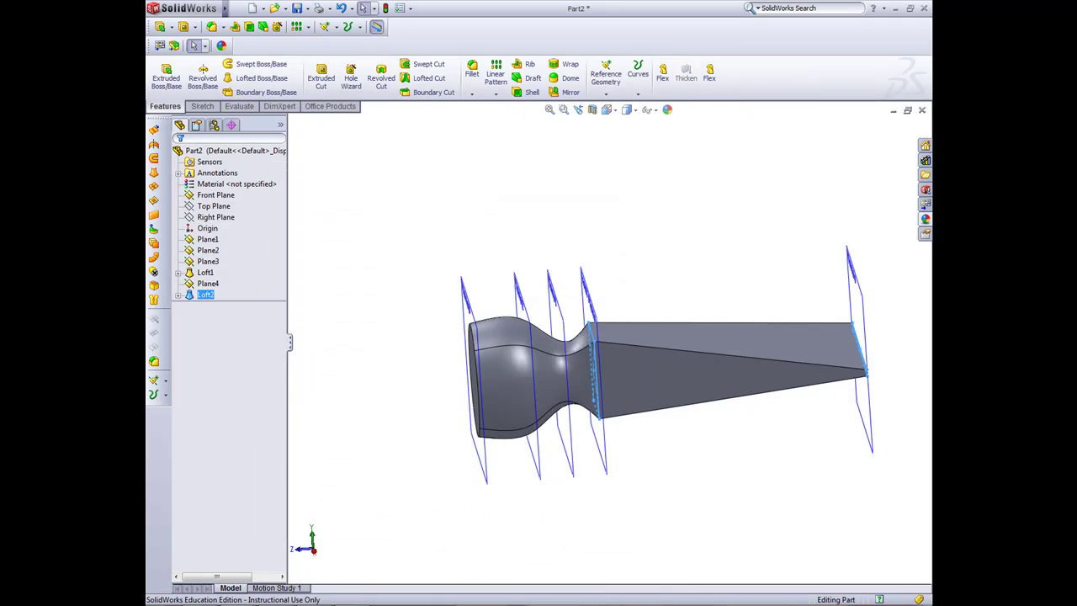
Start a bending Flex on the hammer head body and move Trim Plane 2 to about 91 mm, beside the square profile
{"action": "left_click", "coordinate": [709, 76]}
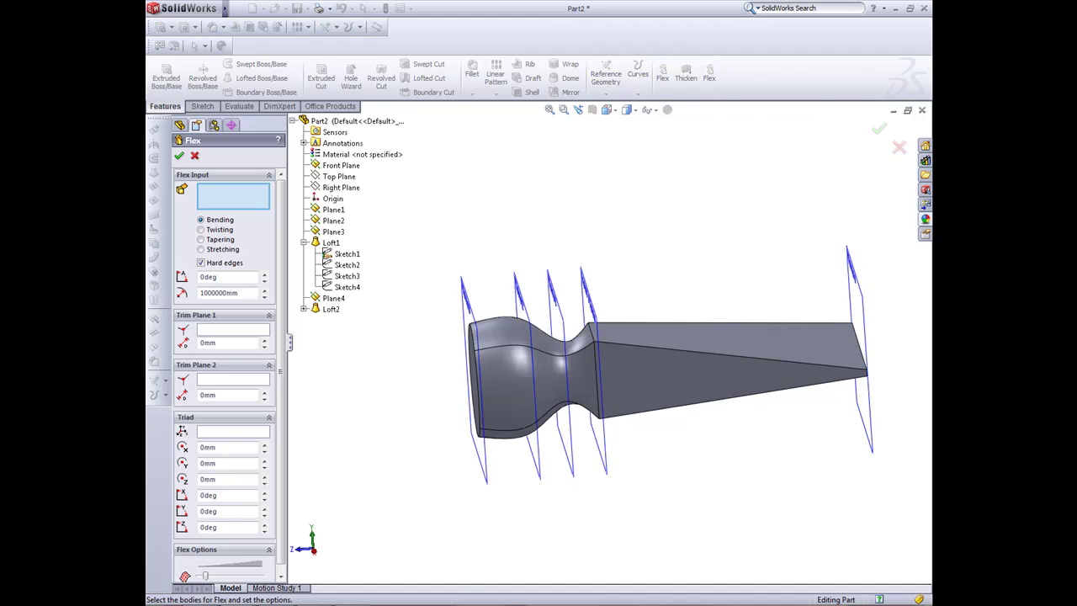
{"action": "middle_click_drag", "start_coordinate": [673, 378], "coordinate": [656, 357]}
{"action": "left_click", "coordinate": [673, 363]}
{"action": "left_click_drag", "start_coordinate": [461, 362], "coordinate": [592, 364]}
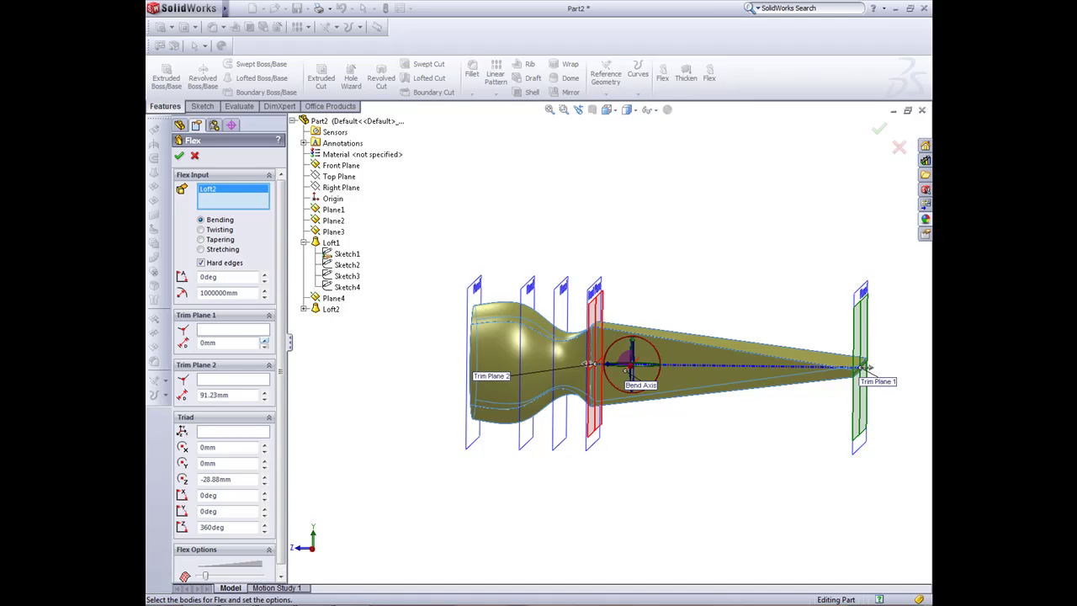
Set the Flex bend angle to 45 degrees
{"action": "left_click", "coordinate": [218, 277]}
{"action": "type", "text": "65"}
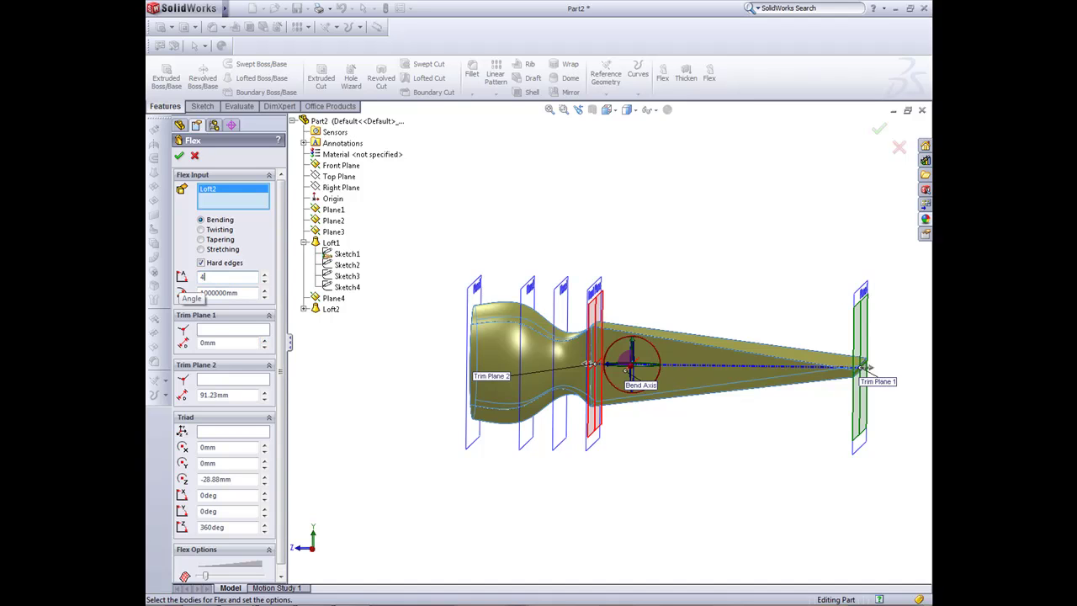
{"action": "key", "text": "Return"}
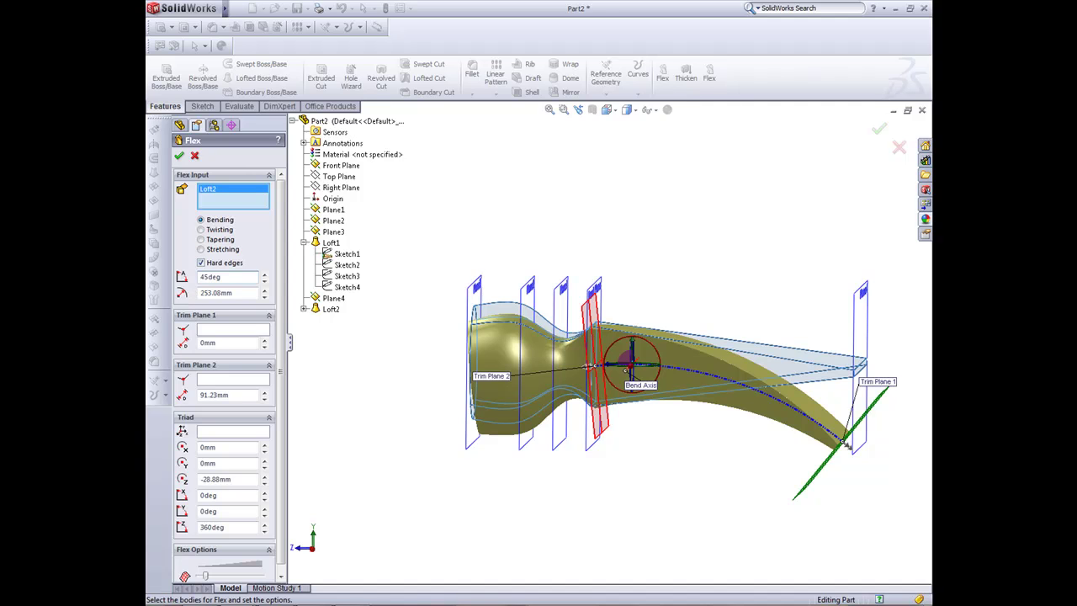
Set the Flex bend angle to 20 degrees, move Trim Plane 2 to about 117 mm, and complete the bend
{"action": "left_click_drag", "start_coordinate": [221, 276], "coordinate": [183, 277]}
{"action": "type", "text": "20"}
{"action": "key", "text": "Return"}
{"action": "middle_click_drag", "start_coordinate": [673, 471], "coordinate": [681, 498]}
{"action": "left_click_drag", "start_coordinate": [591, 365], "coordinate": [624, 362]}
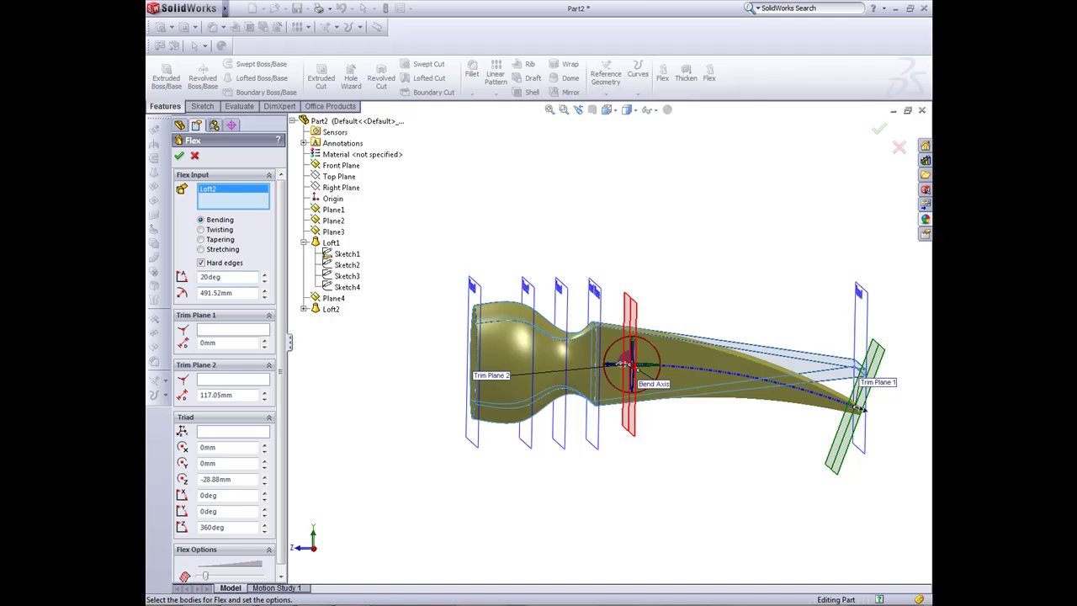
{"action": "key", "text": "Return"}
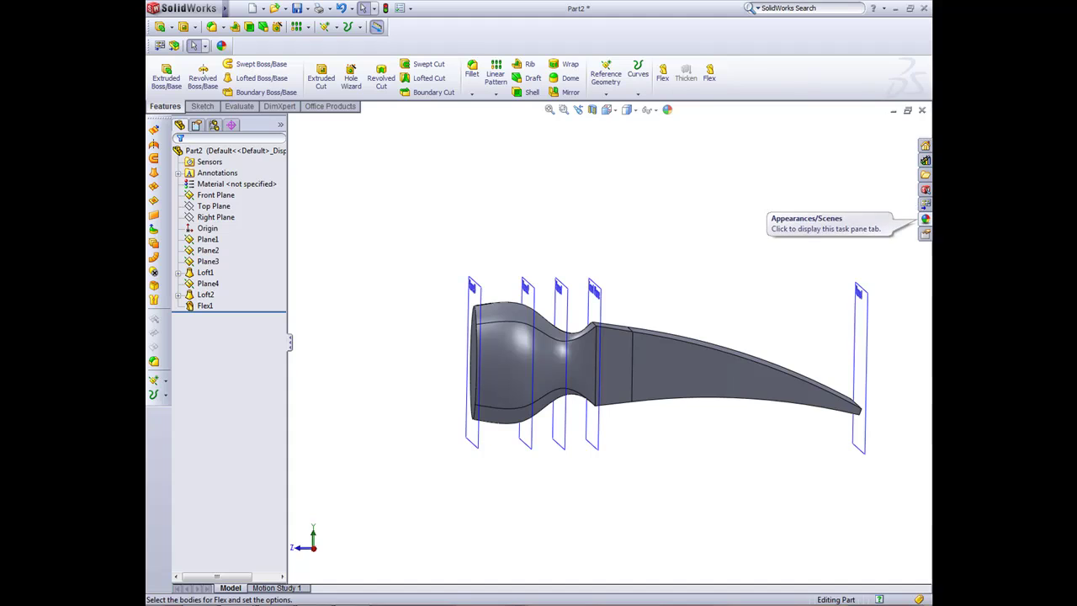
Apply the polished aluminum metal appearance to the hammer head and fit the whole model in view
{"action": "left_click", "coordinate": [924, 219]}
{"action": "left_click", "coordinate": [824, 219]}
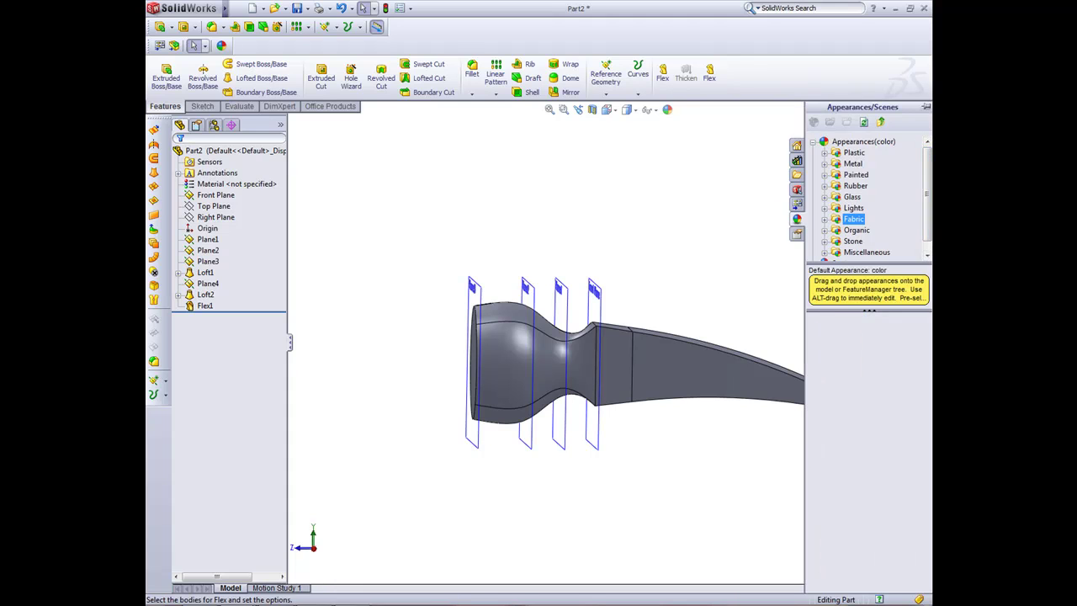
{"action": "left_click", "coordinate": [813, 141]}
{"action": "left_click", "coordinate": [813, 142]}
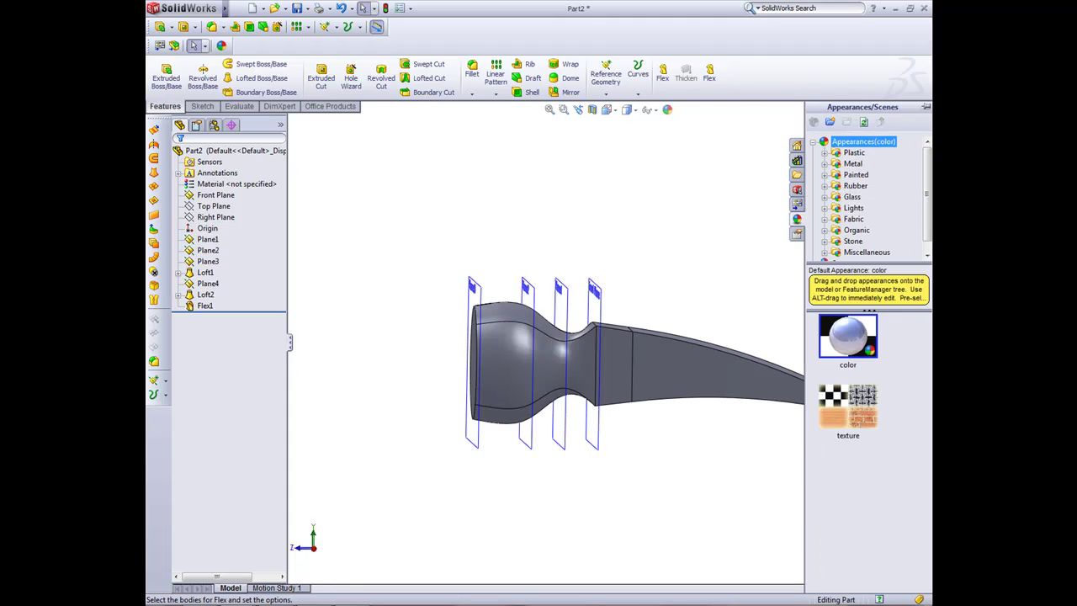
{"action": "left_click", "coordinate": [825, 164]}
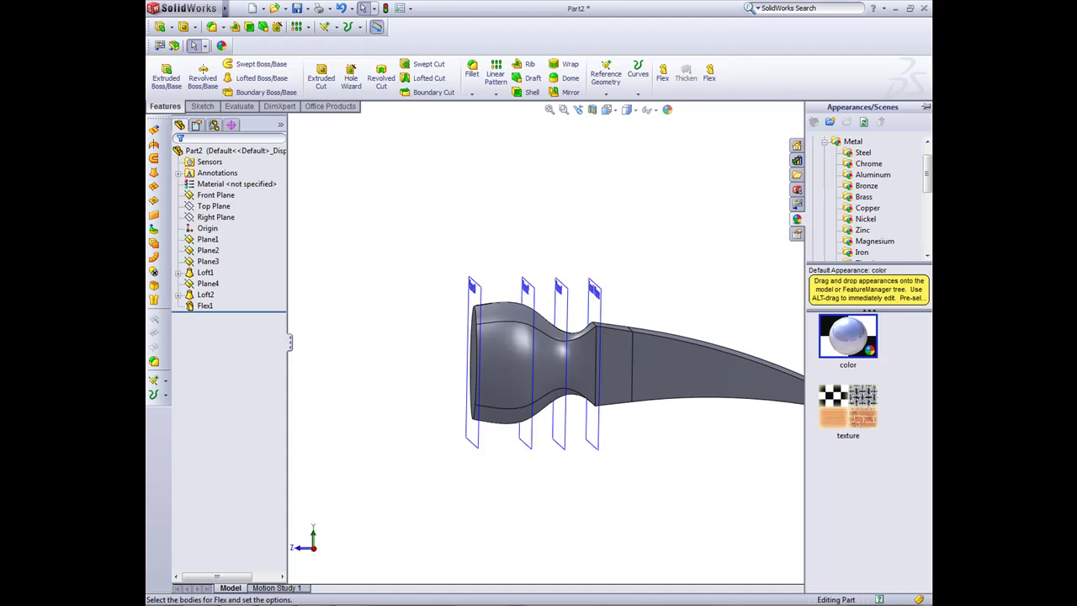
{"action": "left_click", "coordinate": [872, 174]}
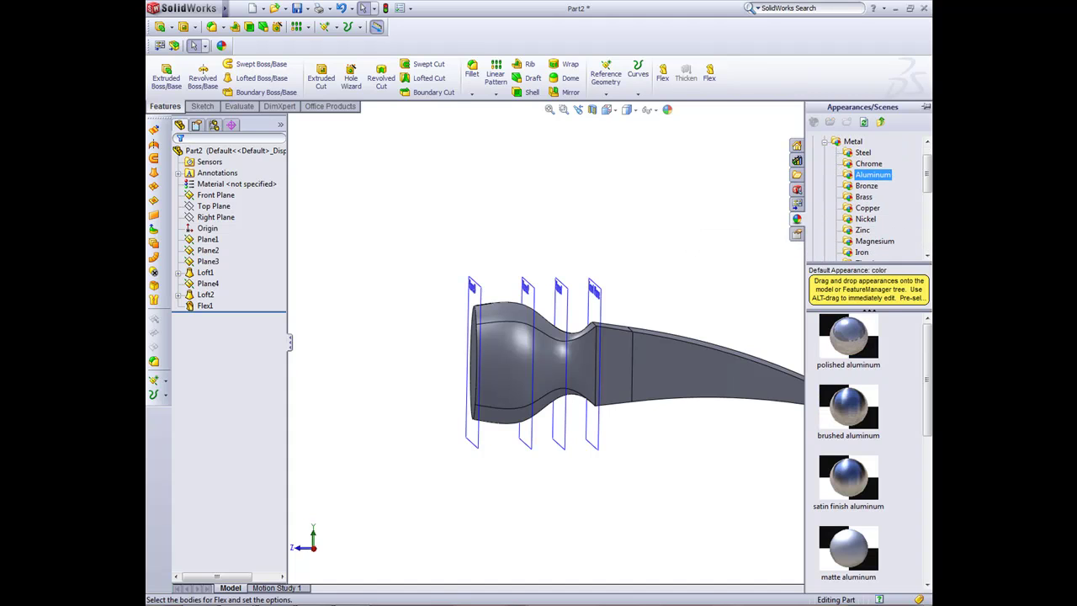
{"action": "right_click", "coordinate": [841, 337]}
{"action": "left_click", "coordinate": [842, 351]}
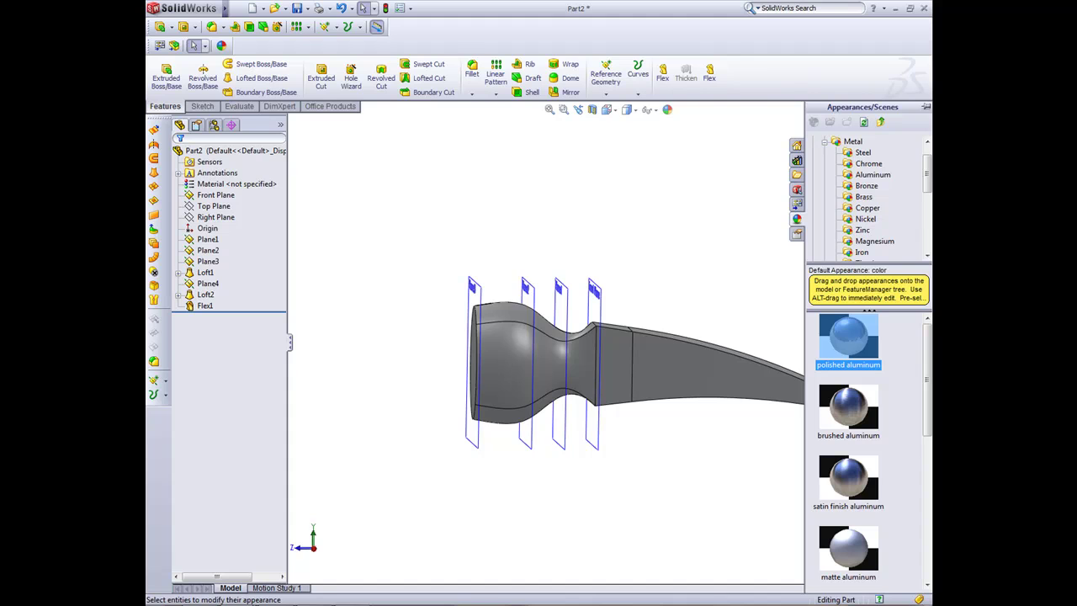
{"action": "key", "text": "f"}
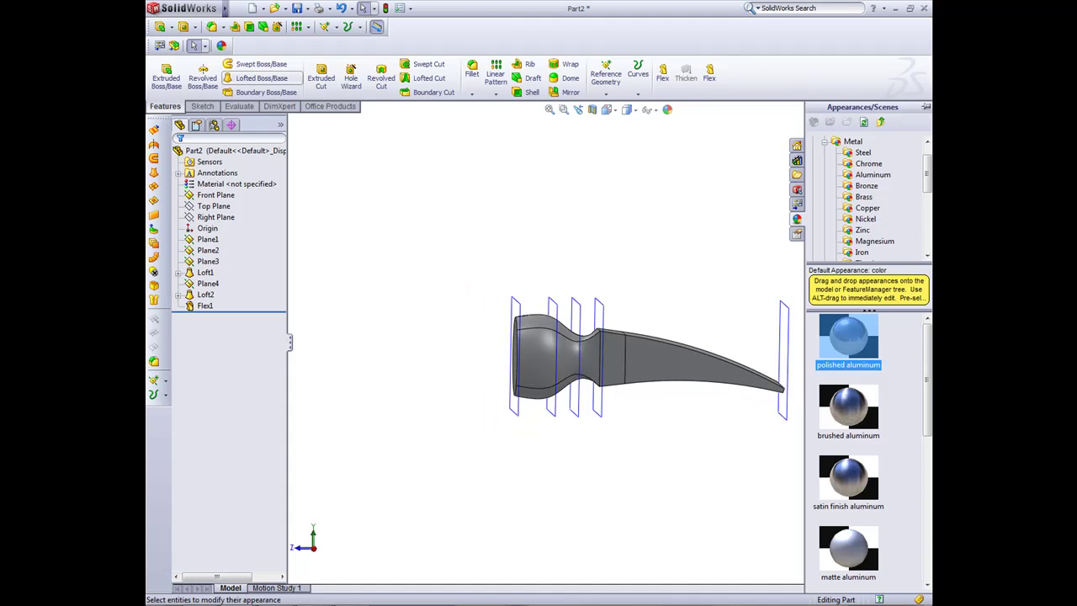
Save the part as chisle in the Files folder of Tutorial 11-lofting, replacing the existing file
{"action": "left_click", "coordinate": [237, 8]}
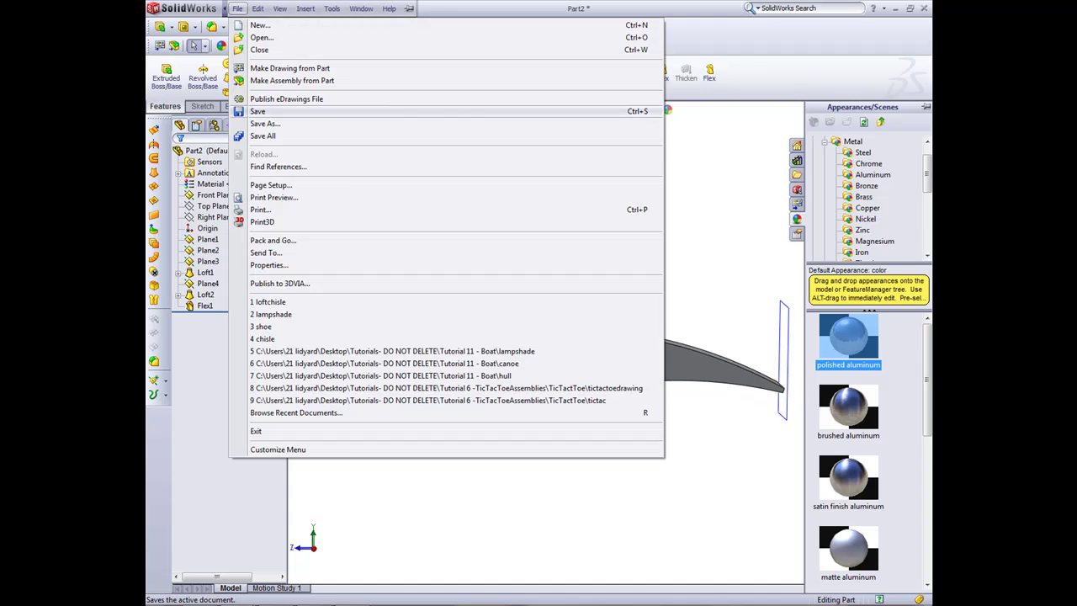
{"action": "left_click", "coordinate": [265, 122]}
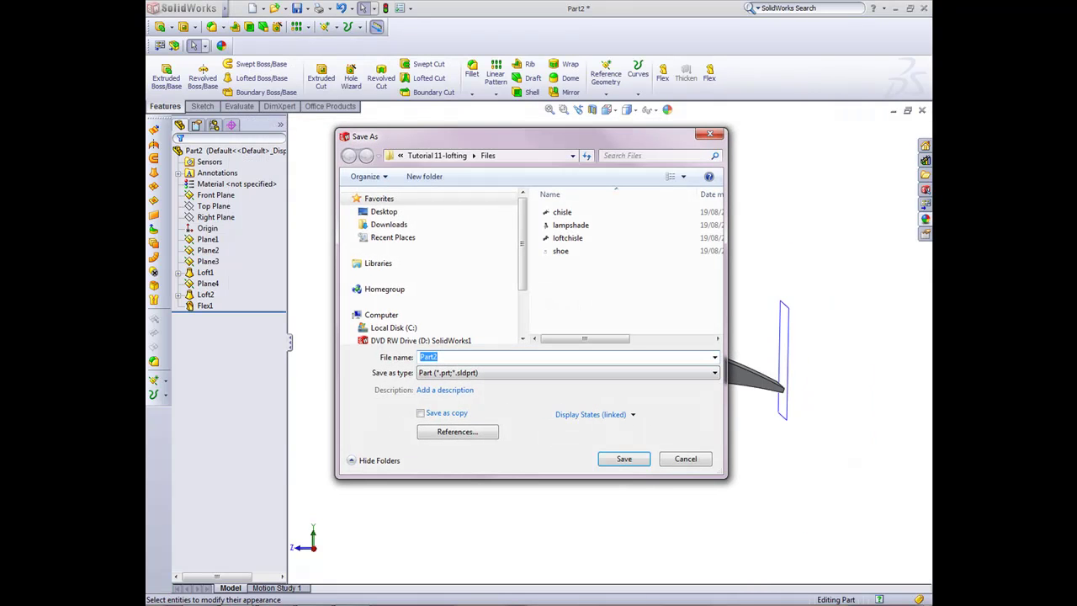
{"action": "left_click", "coordinate": [562, 212]}
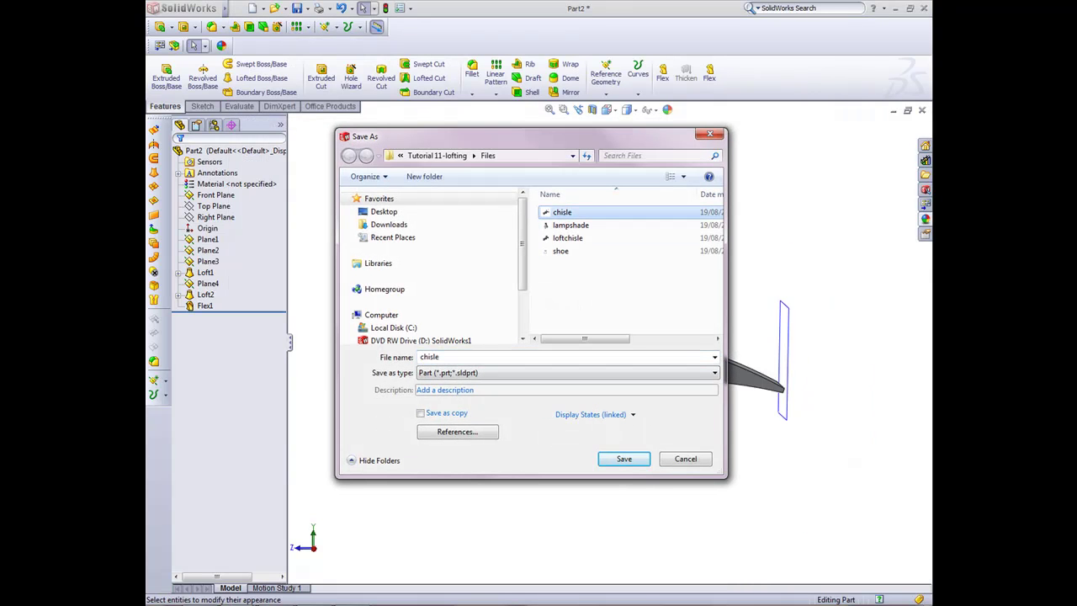
{"action": "left_click", "coordinate": [623, 459]}
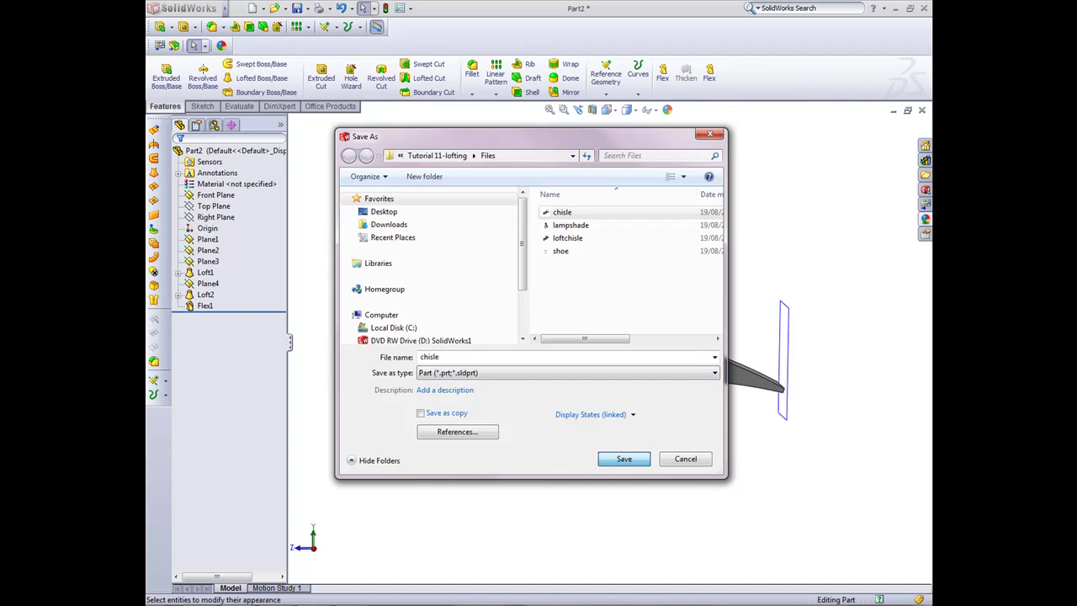
{"action": "left_click", "coordinate": [575, 311]}
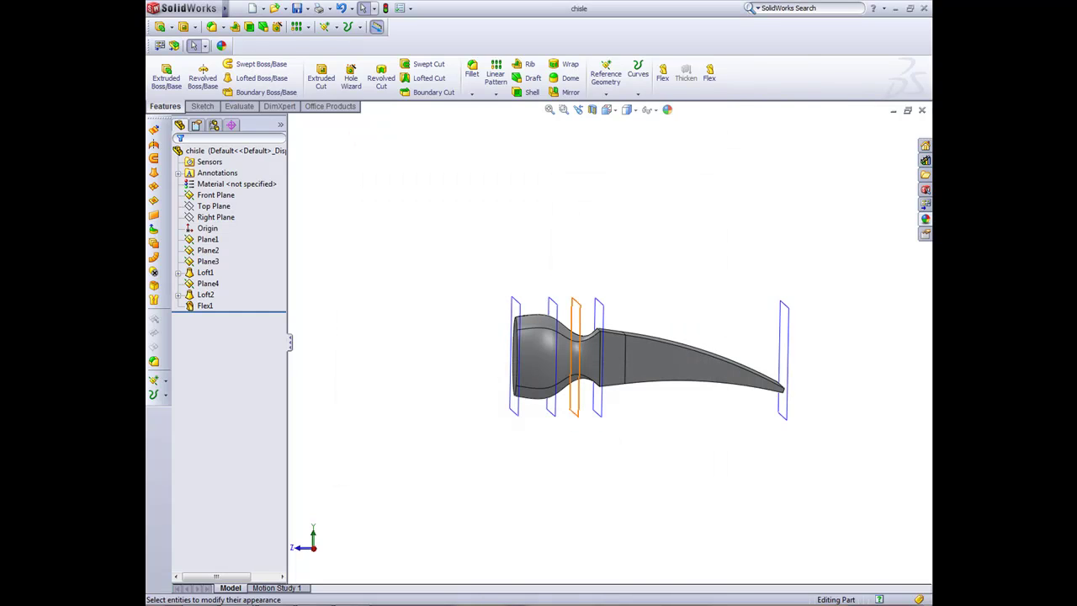